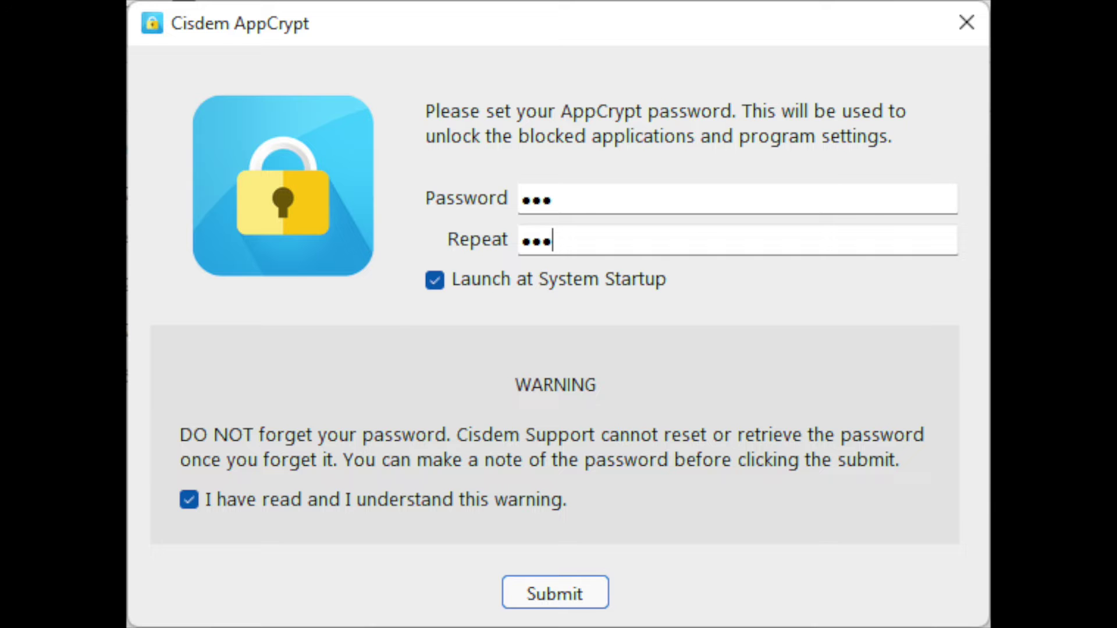
Step: Submit the new AppCrypt password, with Launch at System Startup enabled
key(Return)
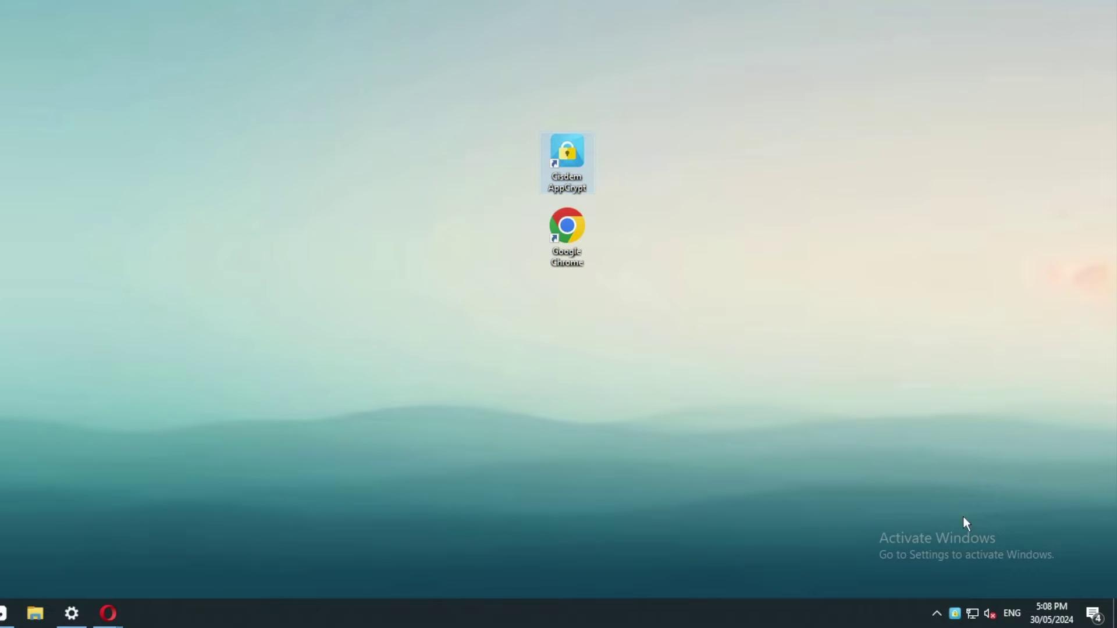
Step: Unlock AppCrypt with the password and switch to Web Block, moving the extensions dialog aside
click(954, 612)
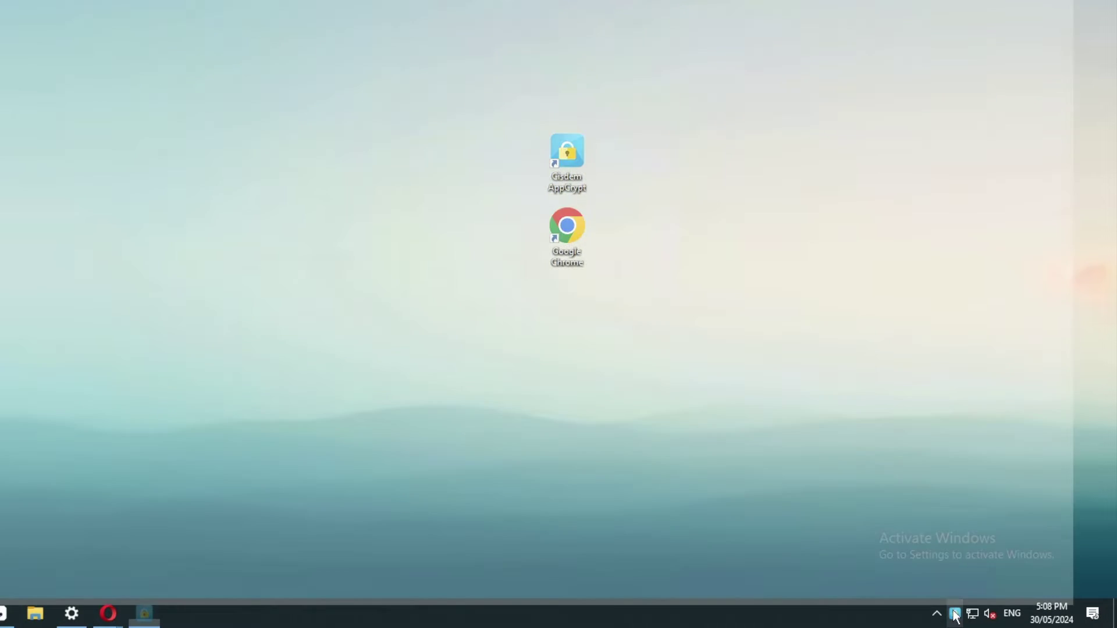
text(1)
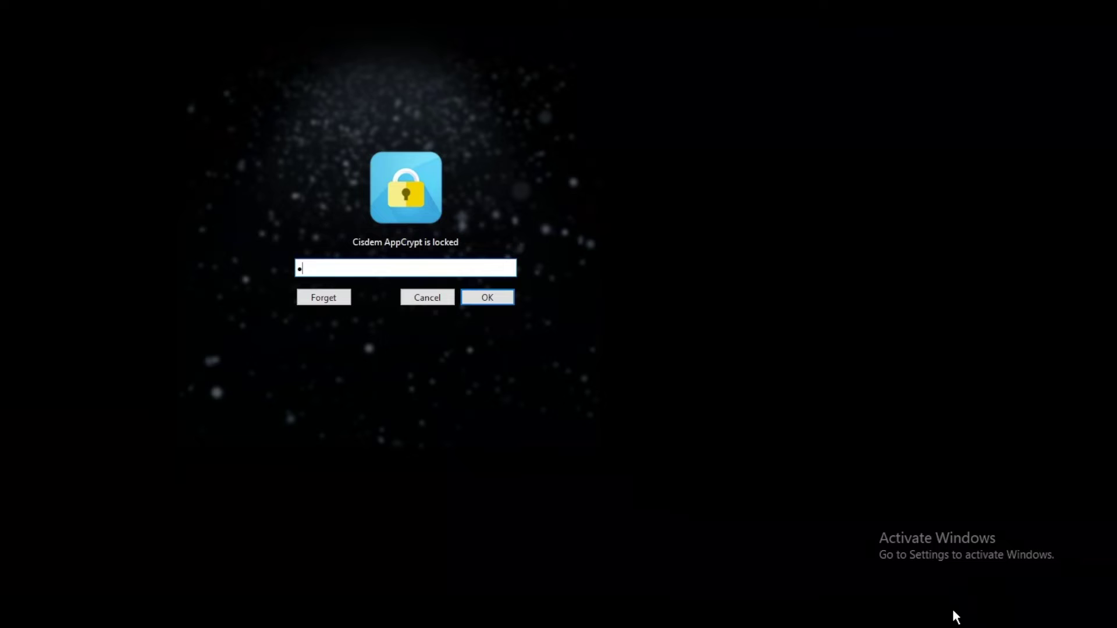
key(Return)
drag(403, 26, 701, 83)
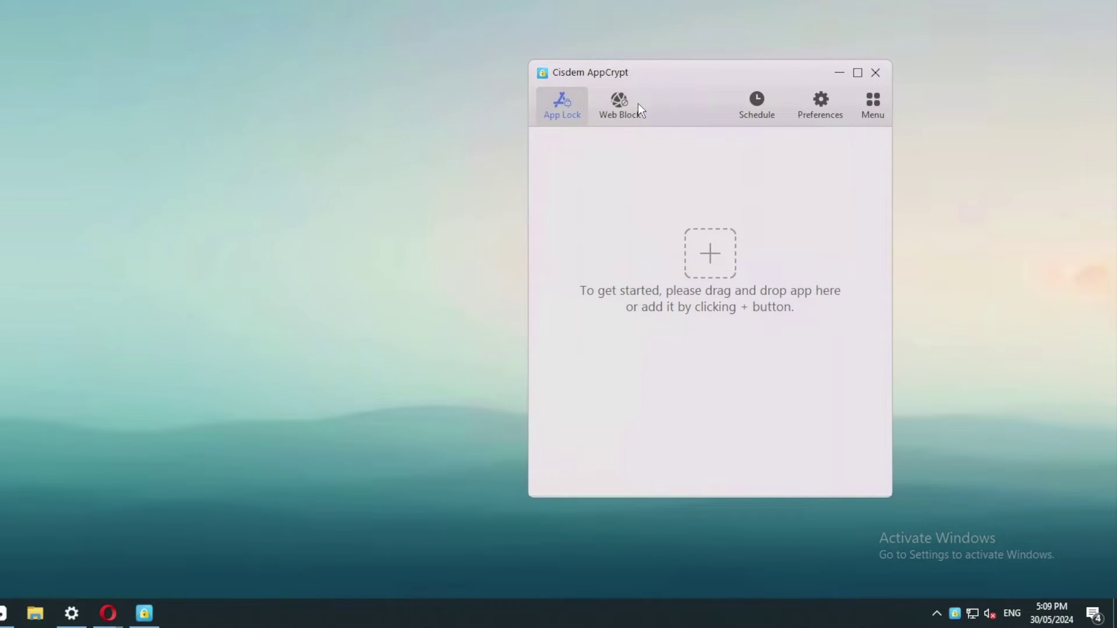
click(616, 107)
drag(475, 75, 784, 177)
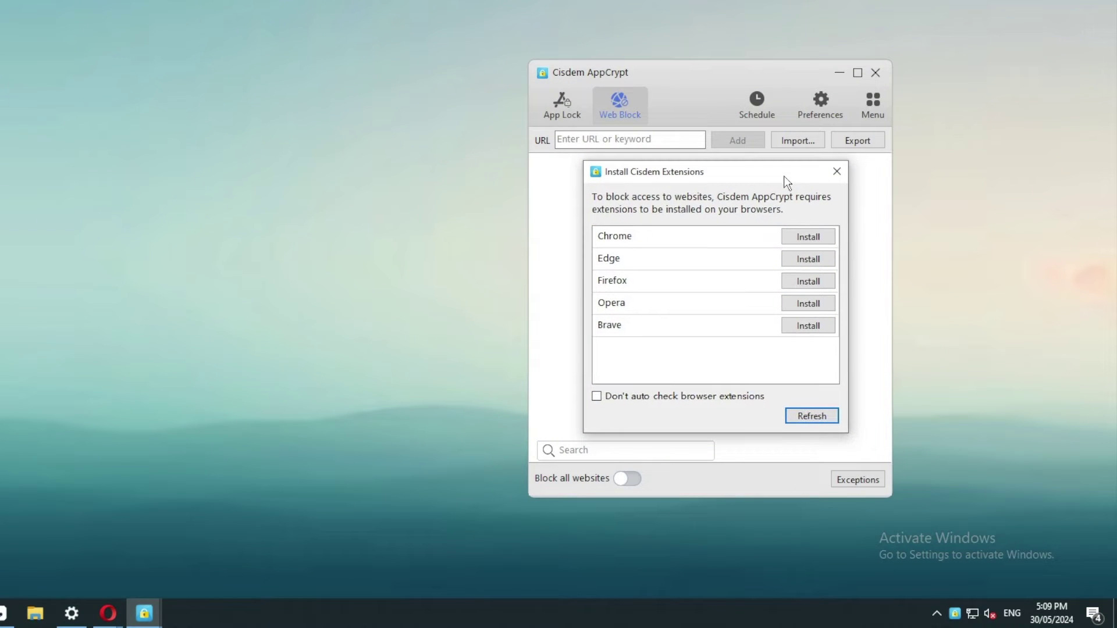
Step: Add Cisdem Web Blocker to Chrome from the Web Store and bring up its extension menu
click(804, 238)
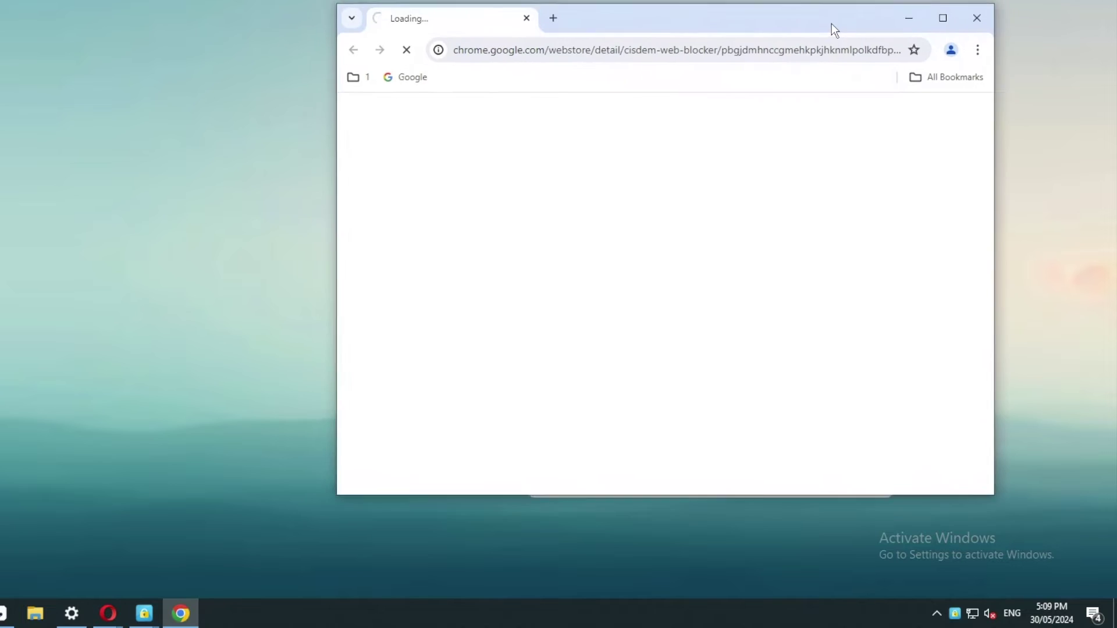
drag(832, 24, 851, 33)
drag(1013, 28, 1064, 28)
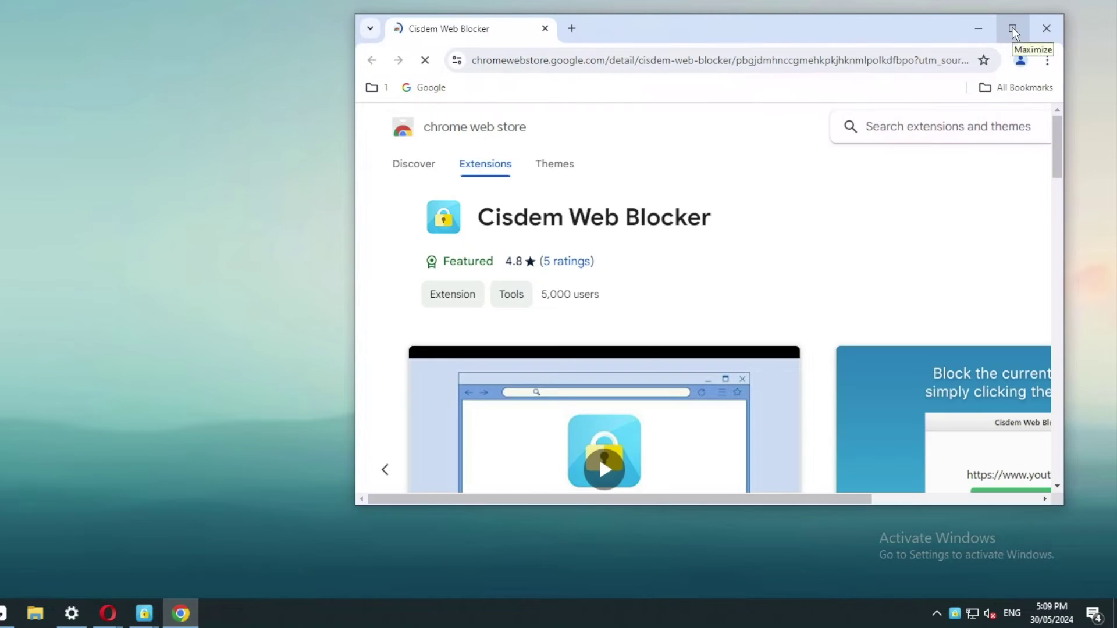
drag(457, 499, 618, 512)
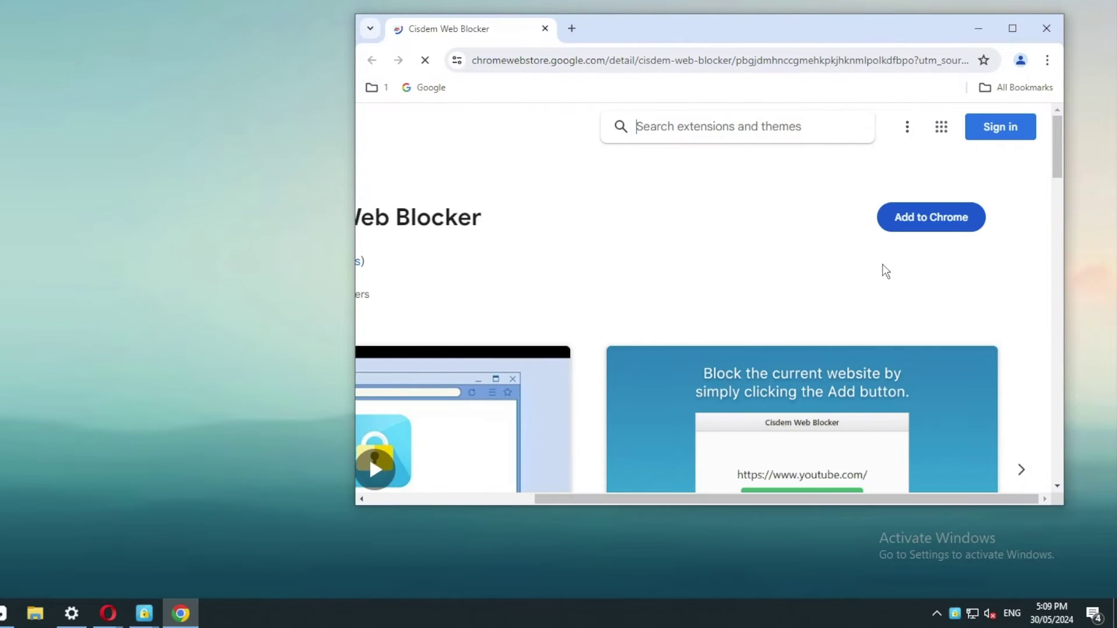
click(917, 219)
click(773, 220)
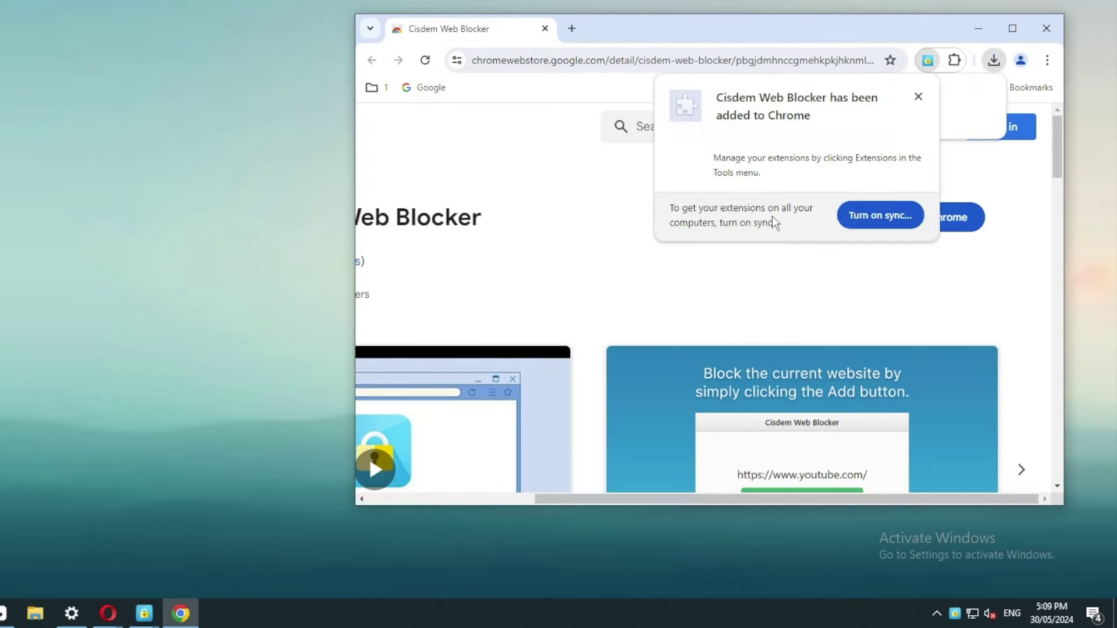
click(918, 96)
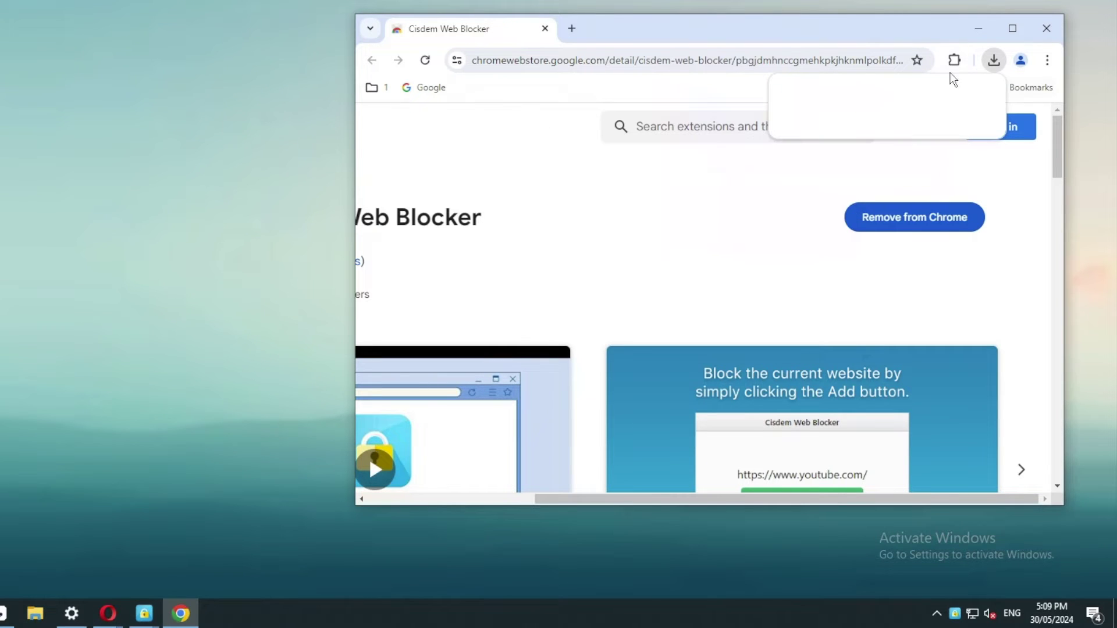
click(955, 60)
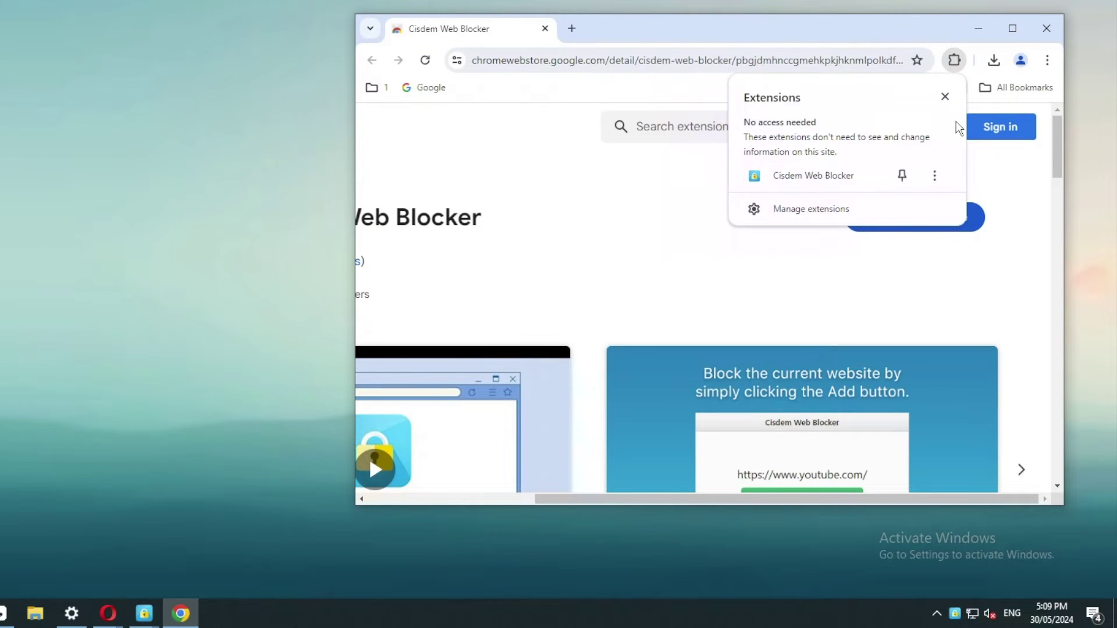
click(935, 175)
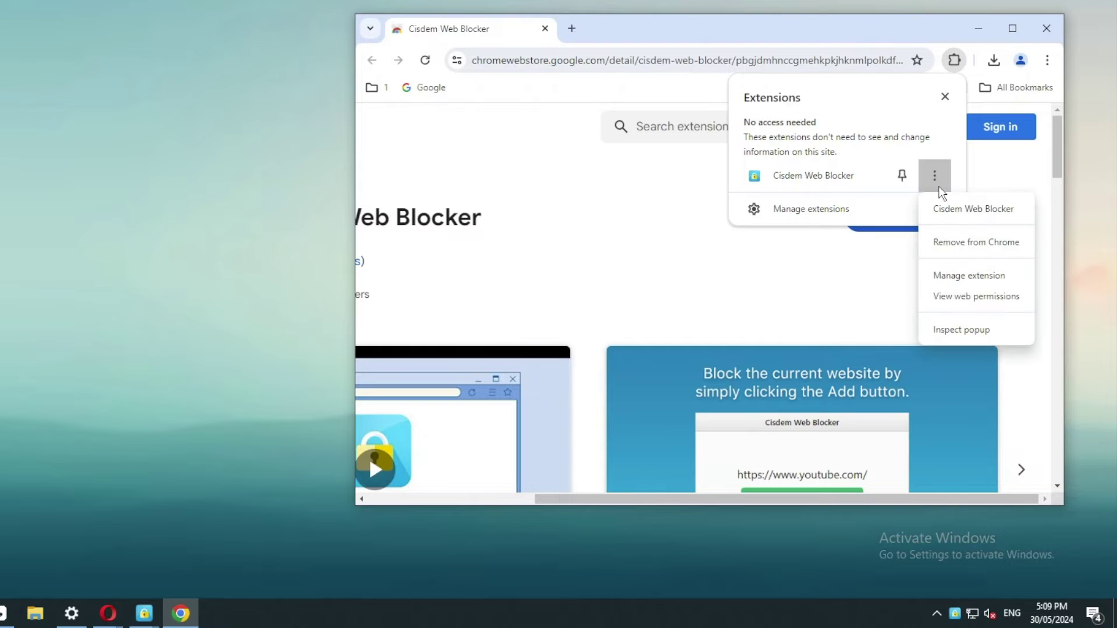
Step: Switch on Allow in Incognito for Cisdem Web Blocker and close its details tab
click(961, 279)
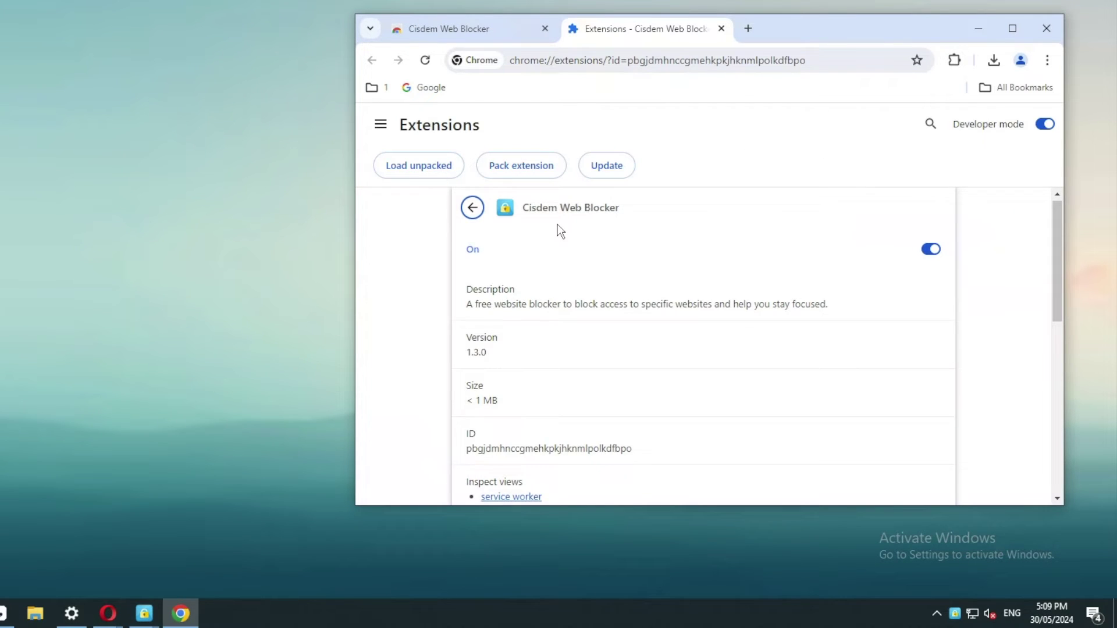
scroll(557, 230, down, 10)
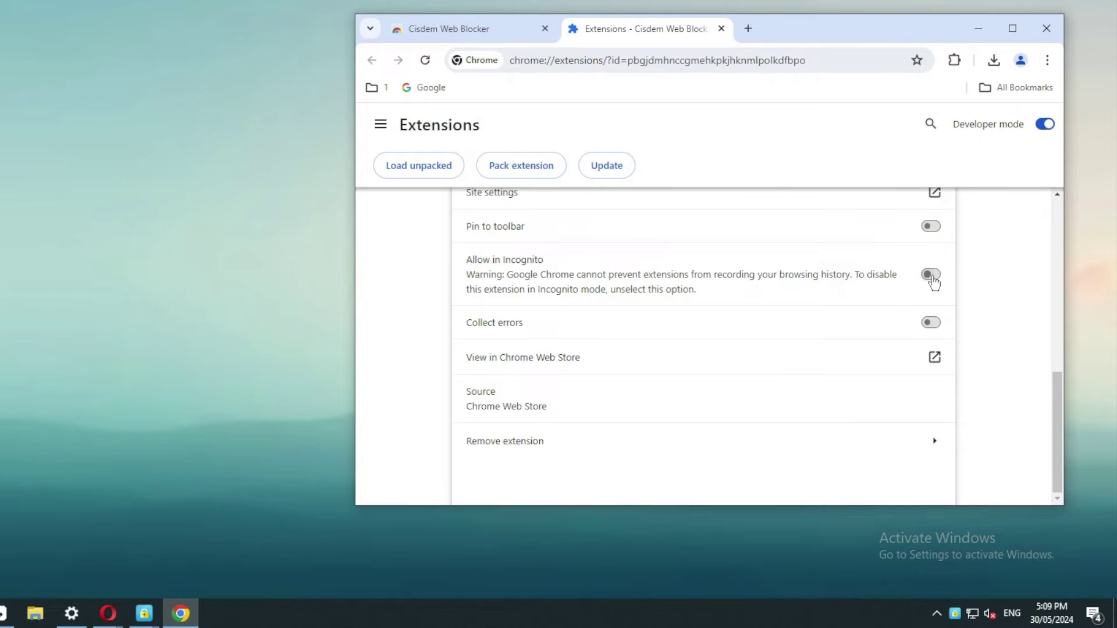
click(925, 277)
click(721, 30)
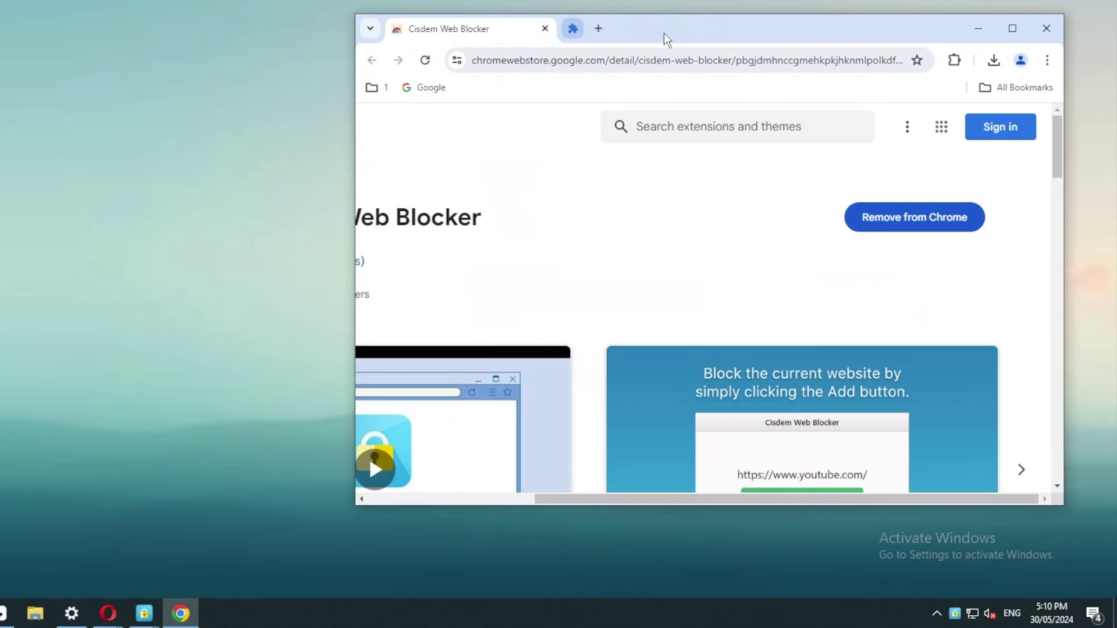
click(572, 28)
Step: Refresh AppCrypt's browser-extension check after the Chrome install and close the extensions dialog
click(545, 29)
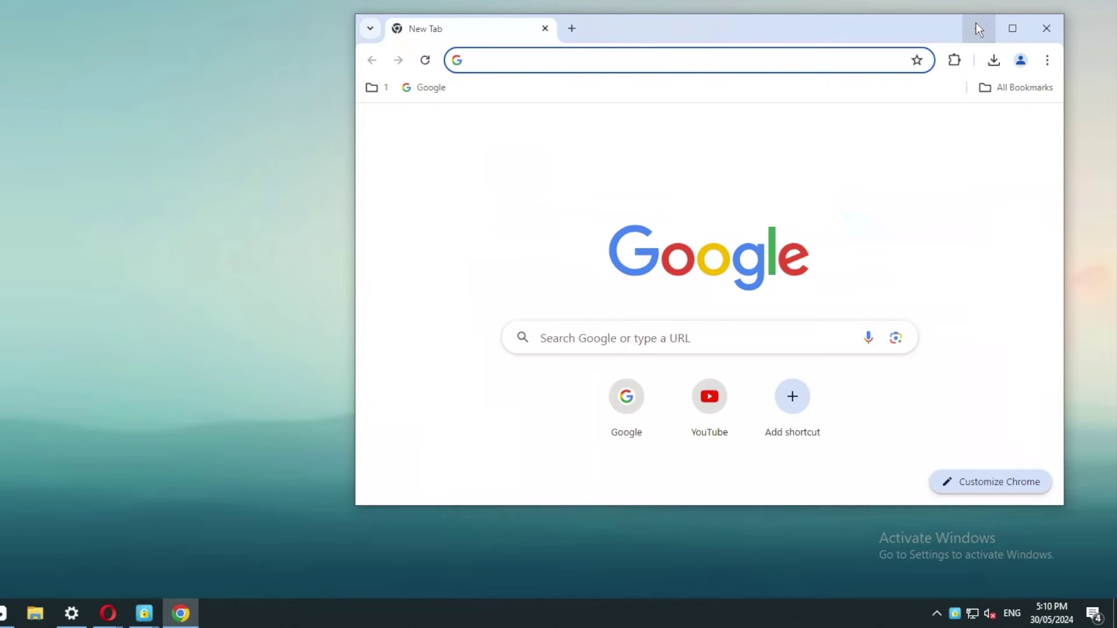
click(976, 25)
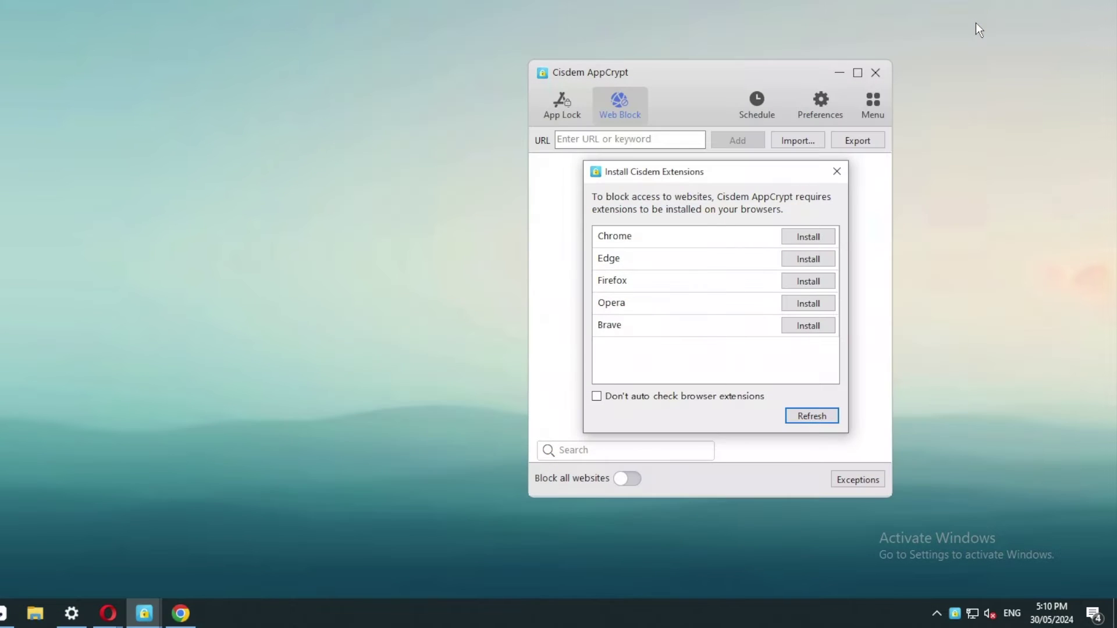
click(812, 416)
click(836, 172)
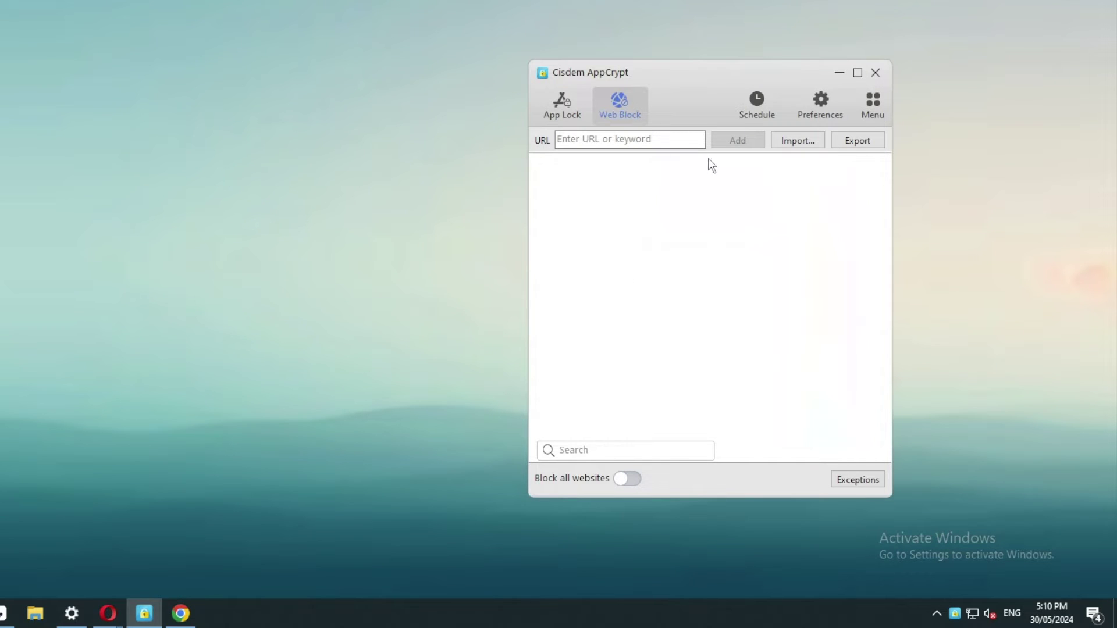
Step: Add youtube.com and facebook.com to the Web Block list, then close AppCrypt
click(677, 139)
text(y)
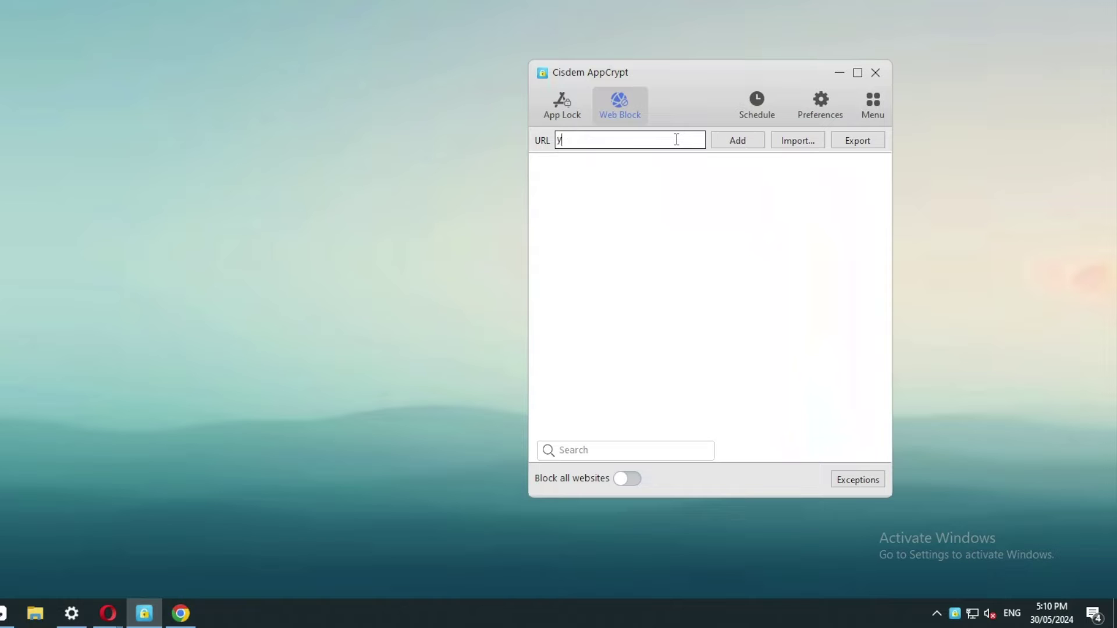
text(outube.com)
click(749, 145)
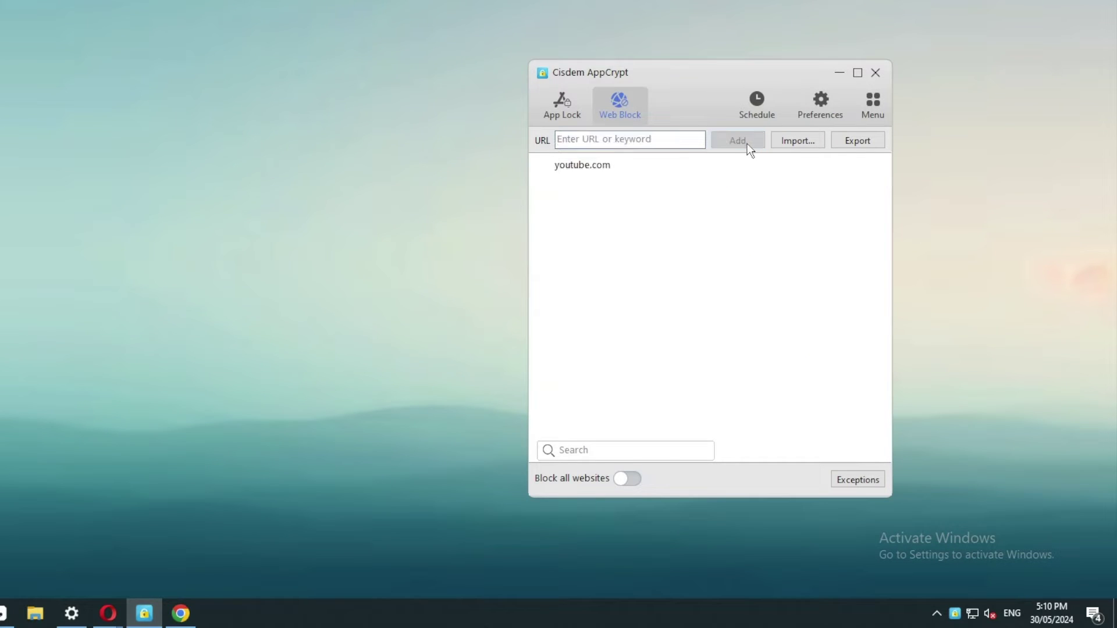
click(677, 140)
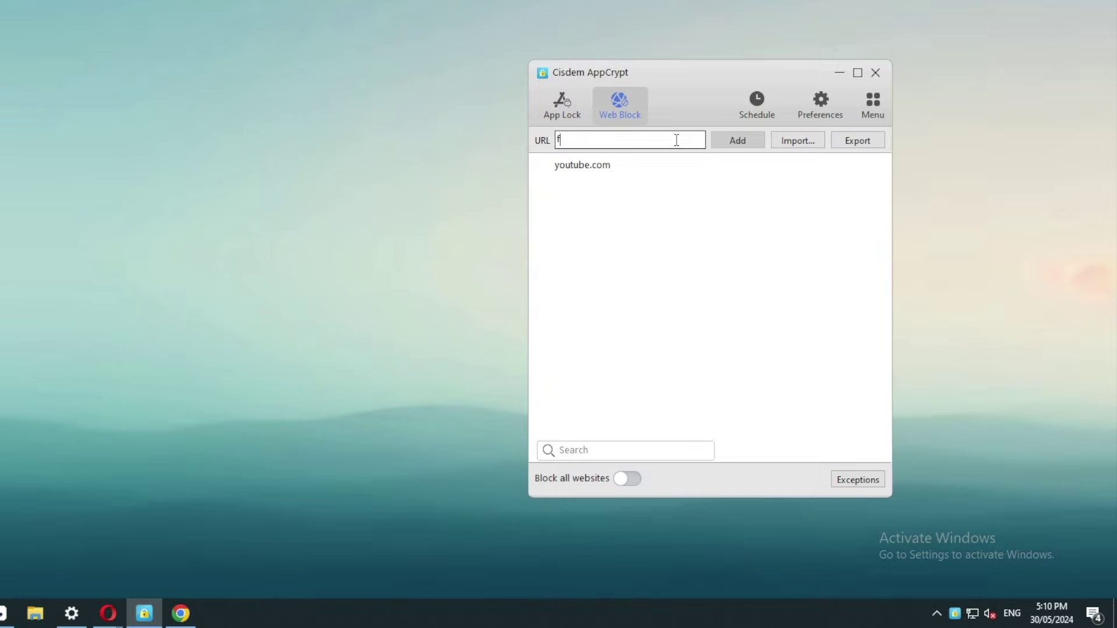
text(facebook.com)
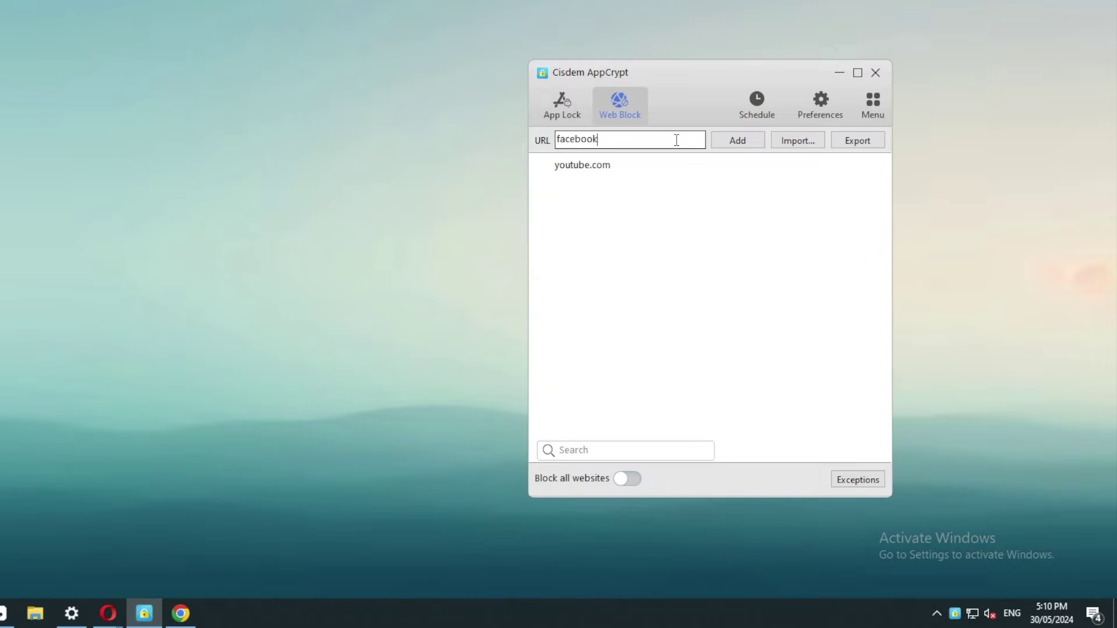
click(739, 145)
click(876, 74)
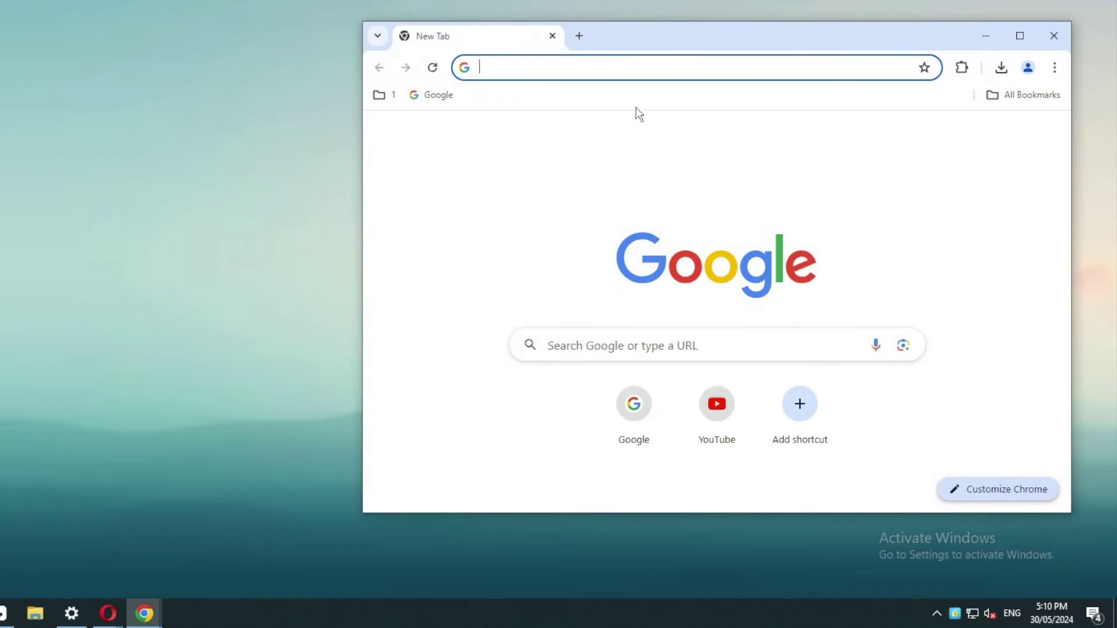
Step: Open YouTube in Chrome and review Cisdem's 'UH OH... page has been blocked' notice
drag(702, 33, 700, 57)
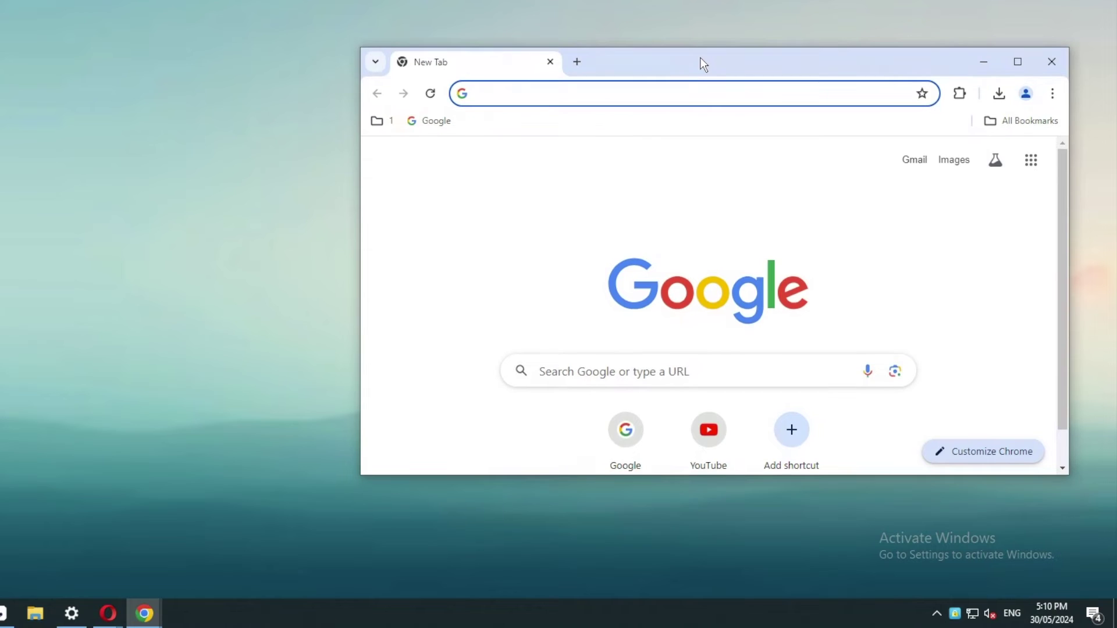
scroll(692, 221, down, 1)
click(713, 395)
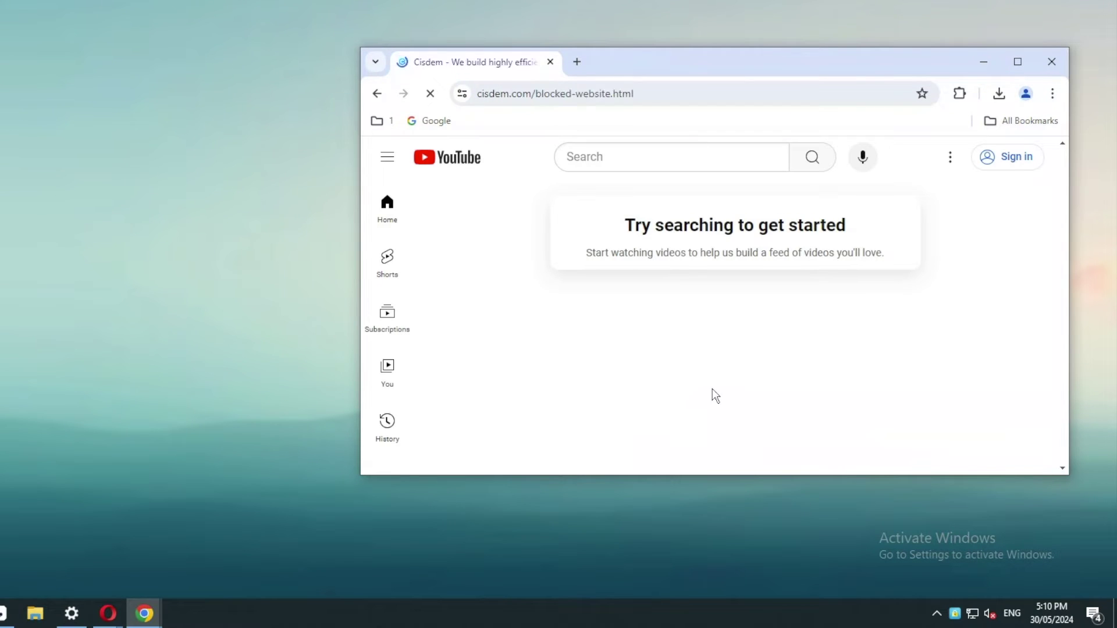
scroll(712, 389, down, 3)
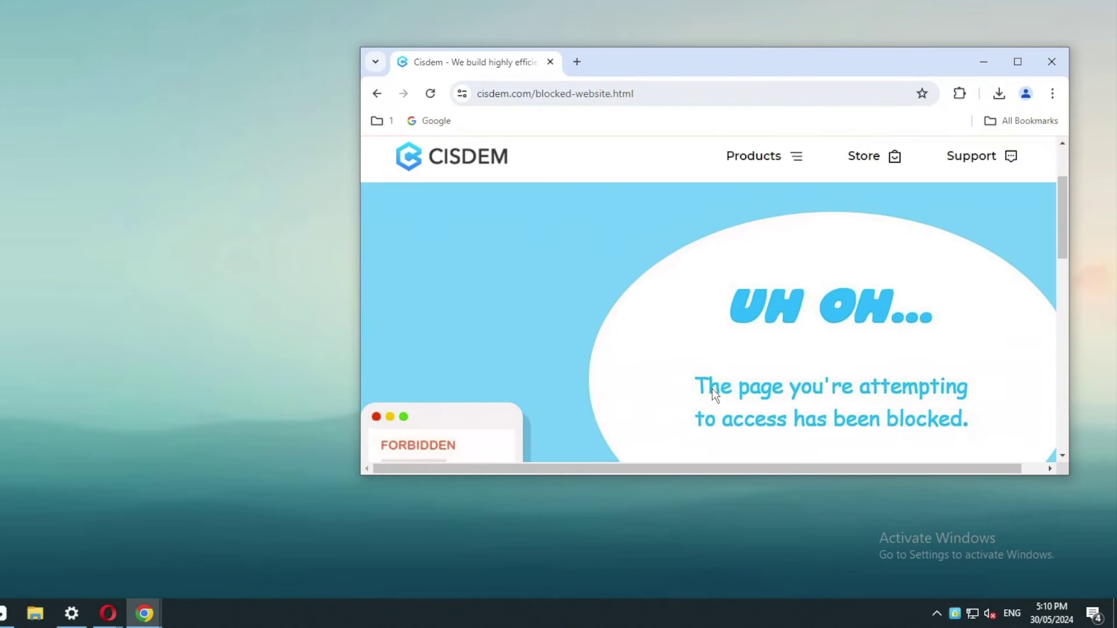
scroll(712, 389, down, 2)
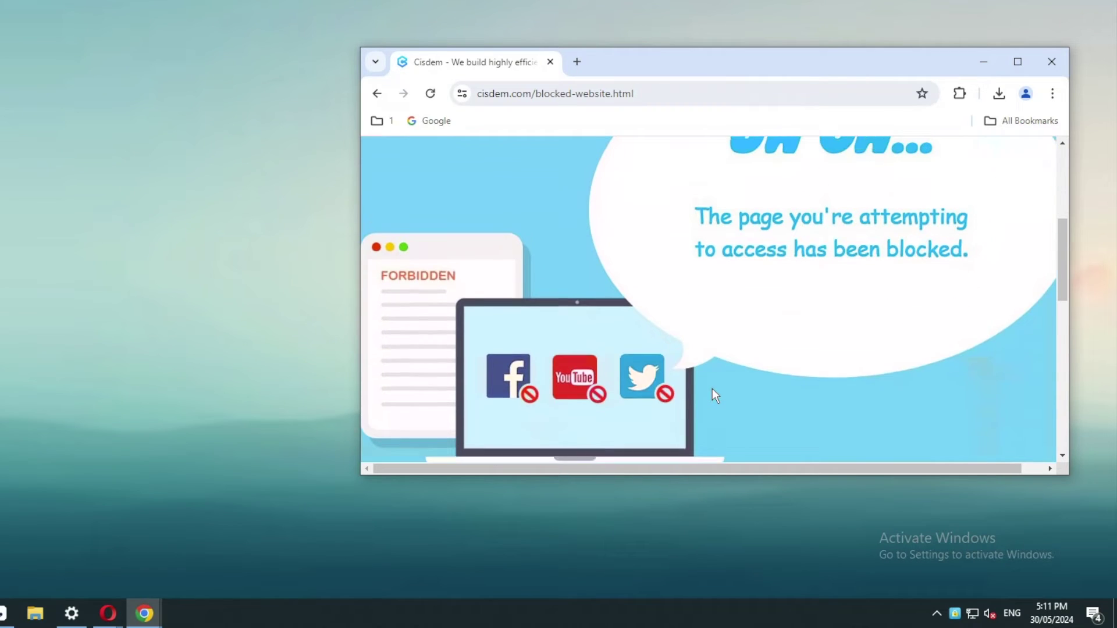
scroll(712, 389, up, 1)
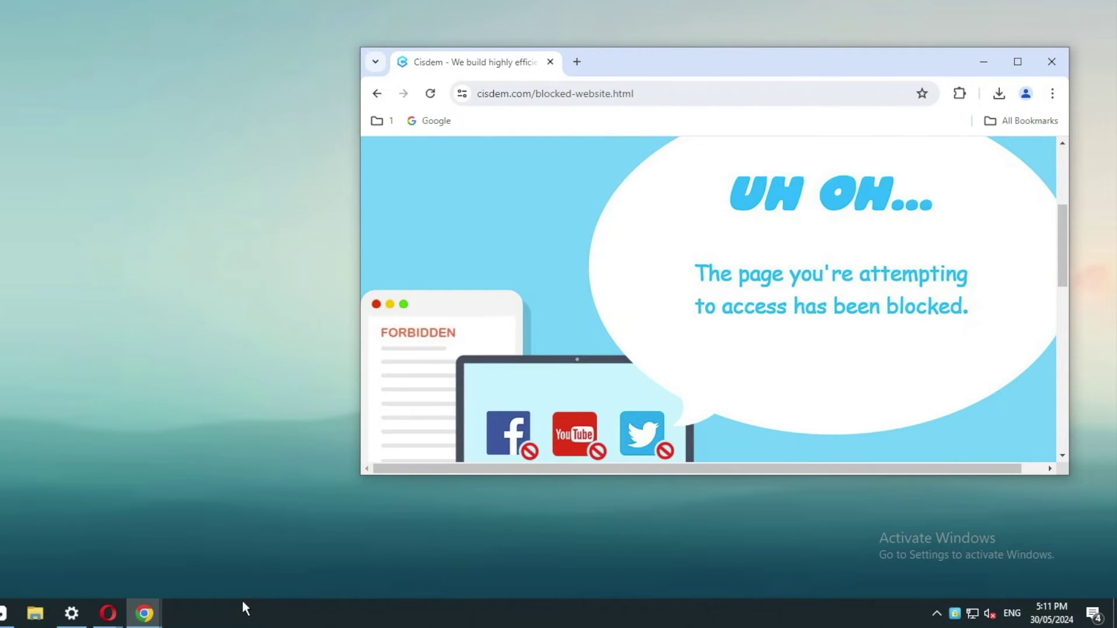
Step: Load youtube.com in a new Incognito window, see it blocked, then minimize Chrome
right_click(144, 614)
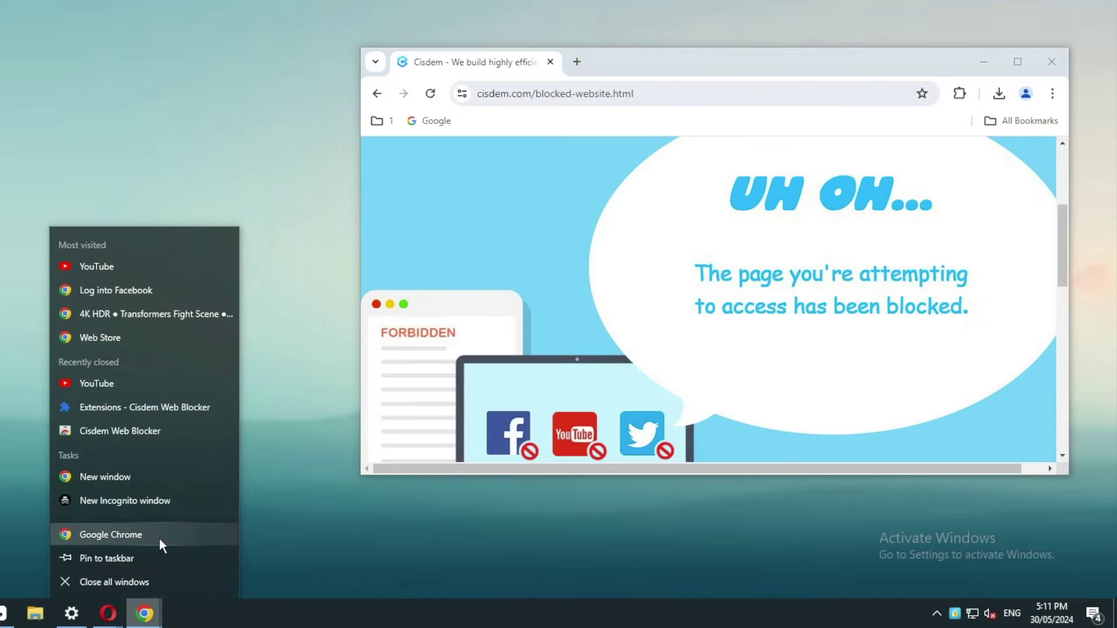
click(164, 501)
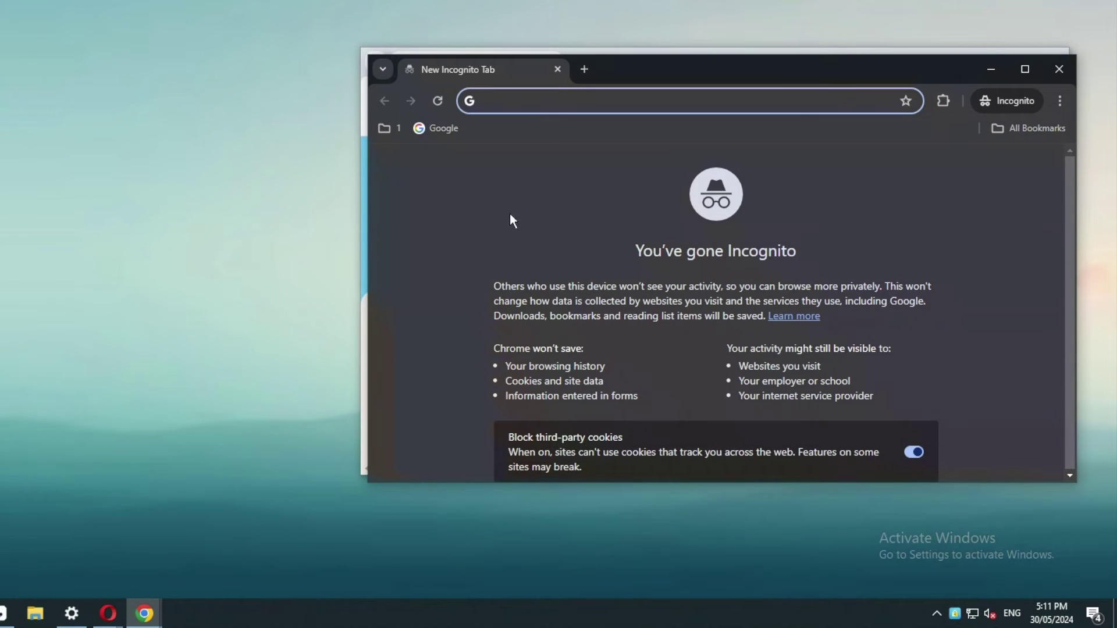
text(youtube.com)
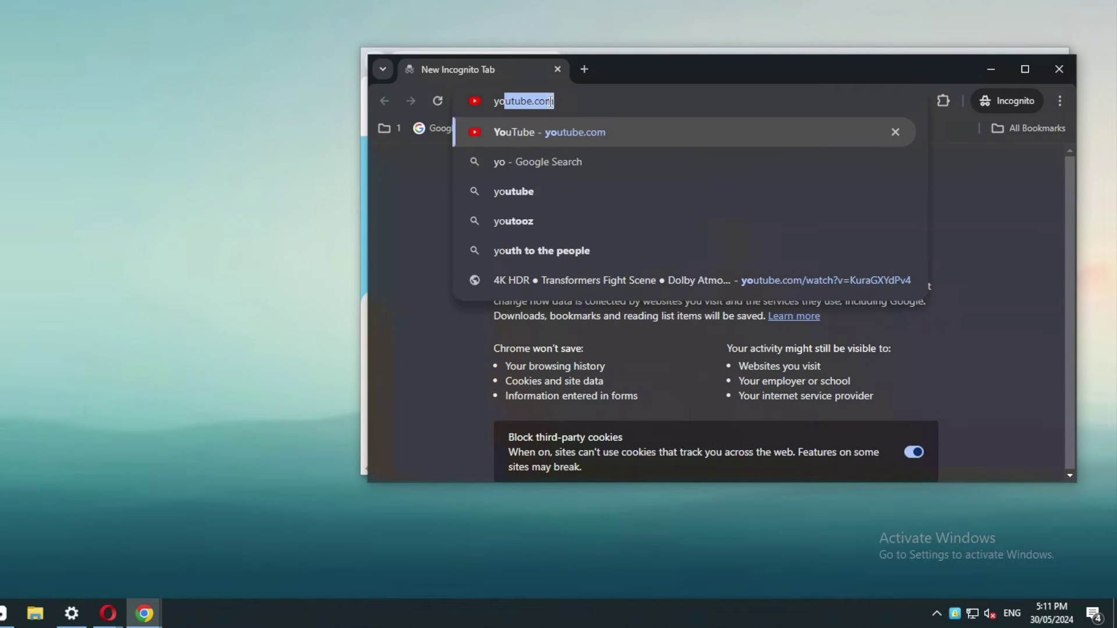
click(563, 132)
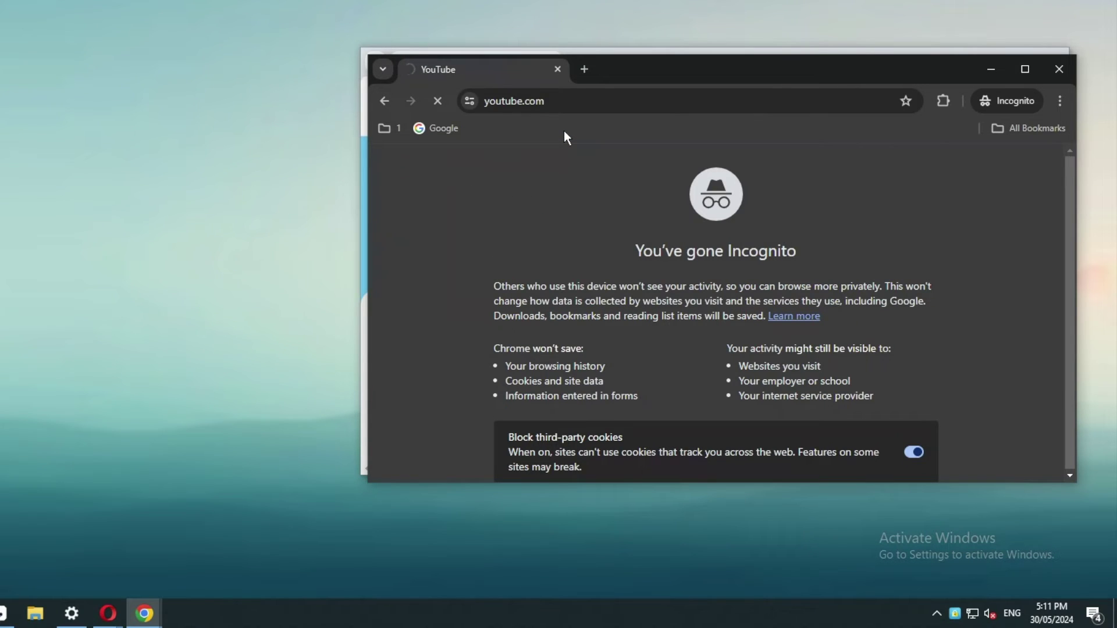
scroll(555, 267, down, 4)
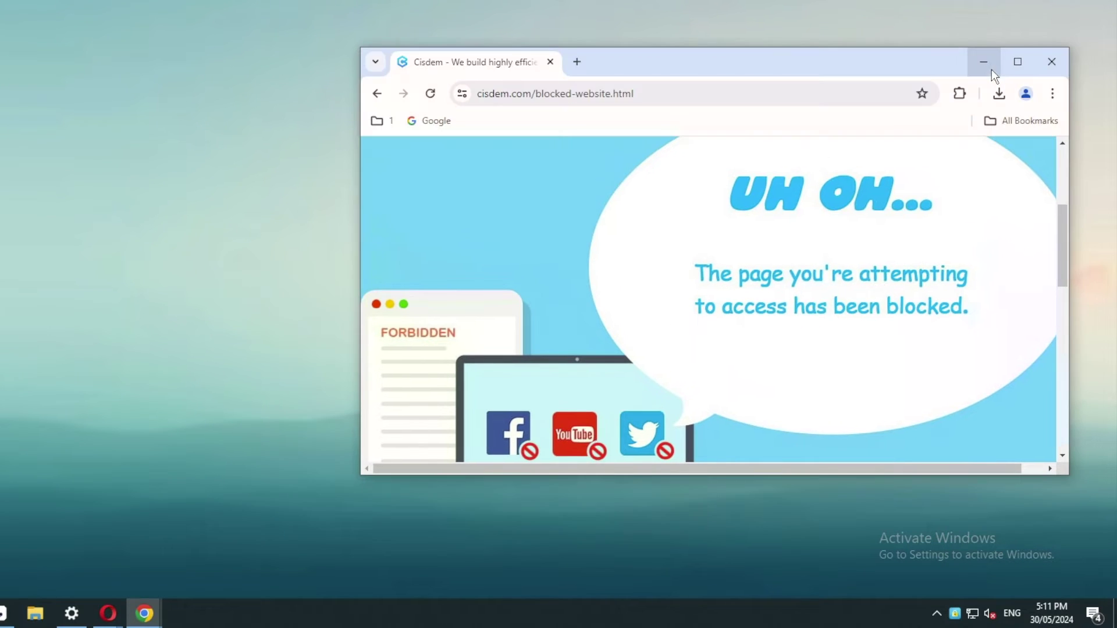
click(987, 59)
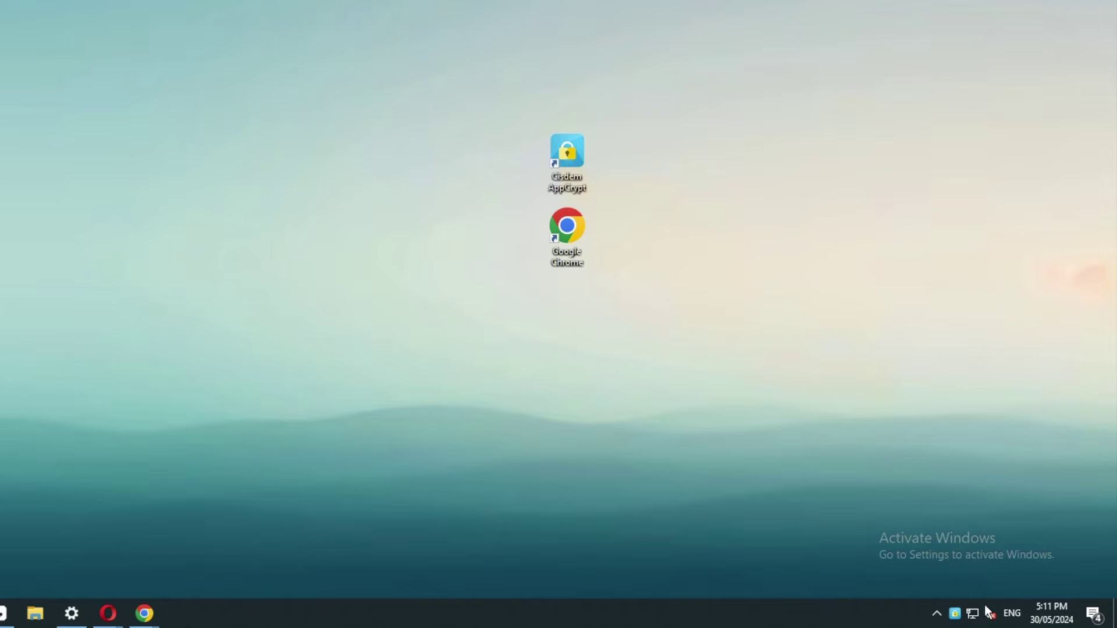
Step: Unlock AppCrypt and delete youtube.com from the Web Block list, keeping facebook.com
click(956, 612)
text(1)
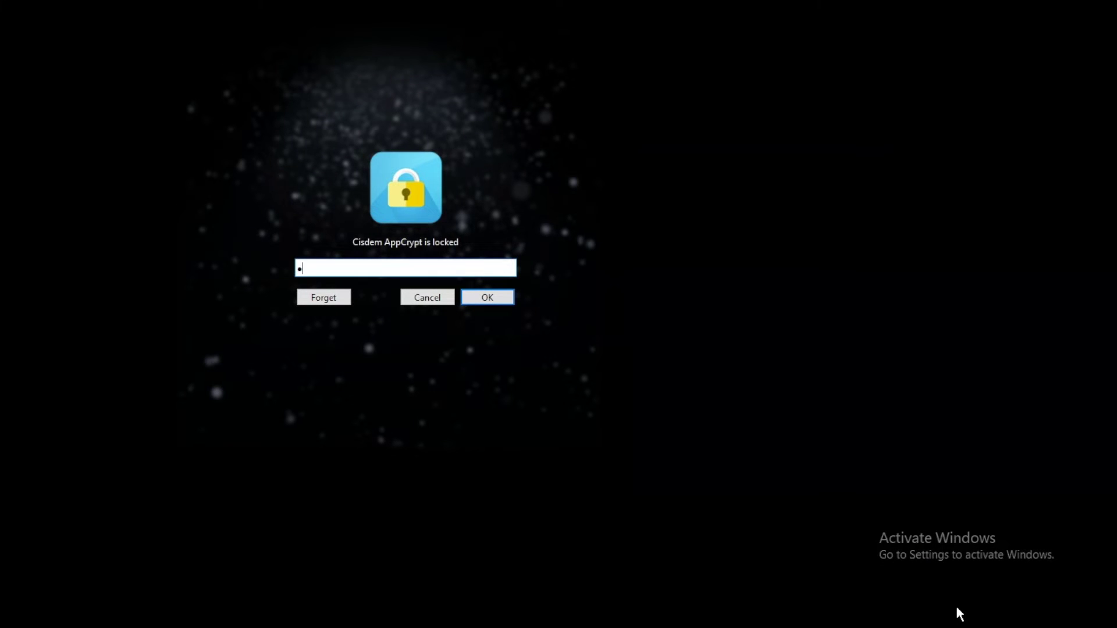
key(Return)
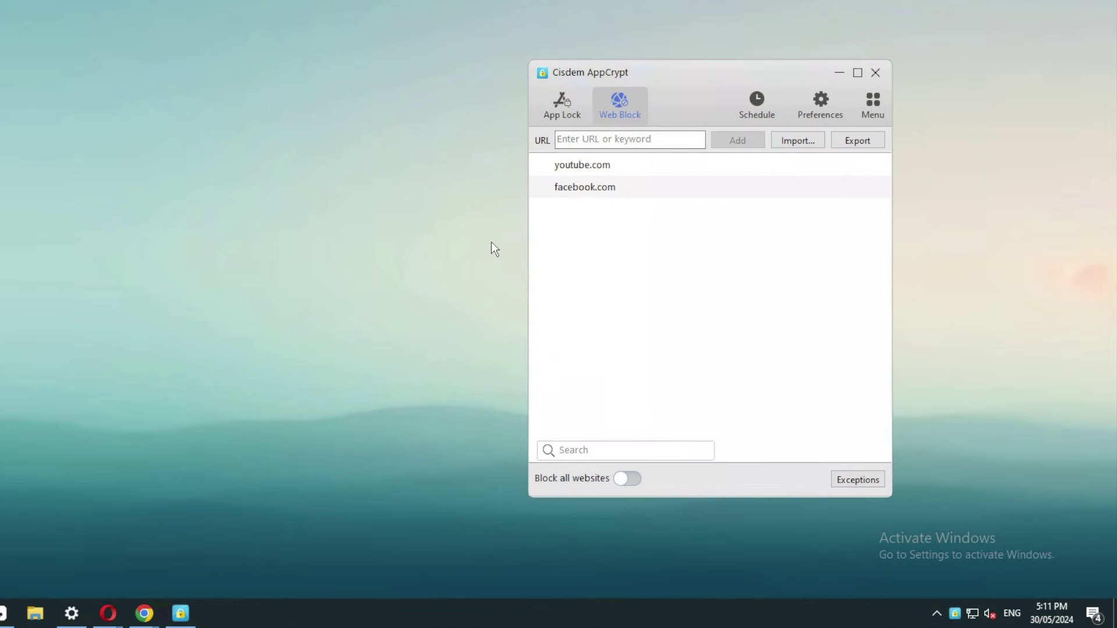
click(598, 169)
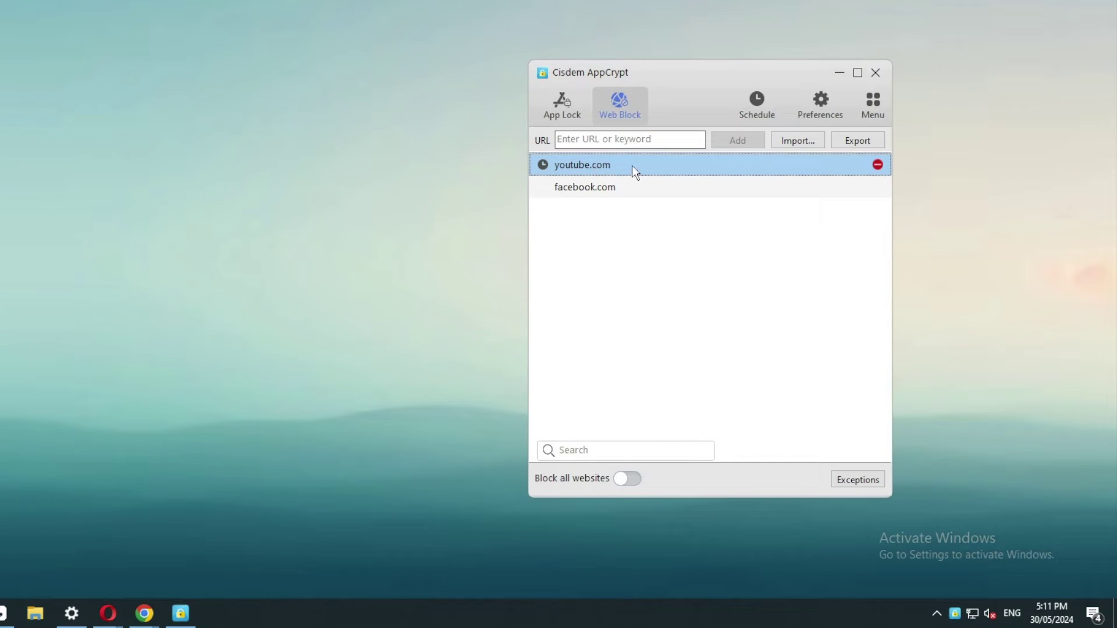
click(878, 165)
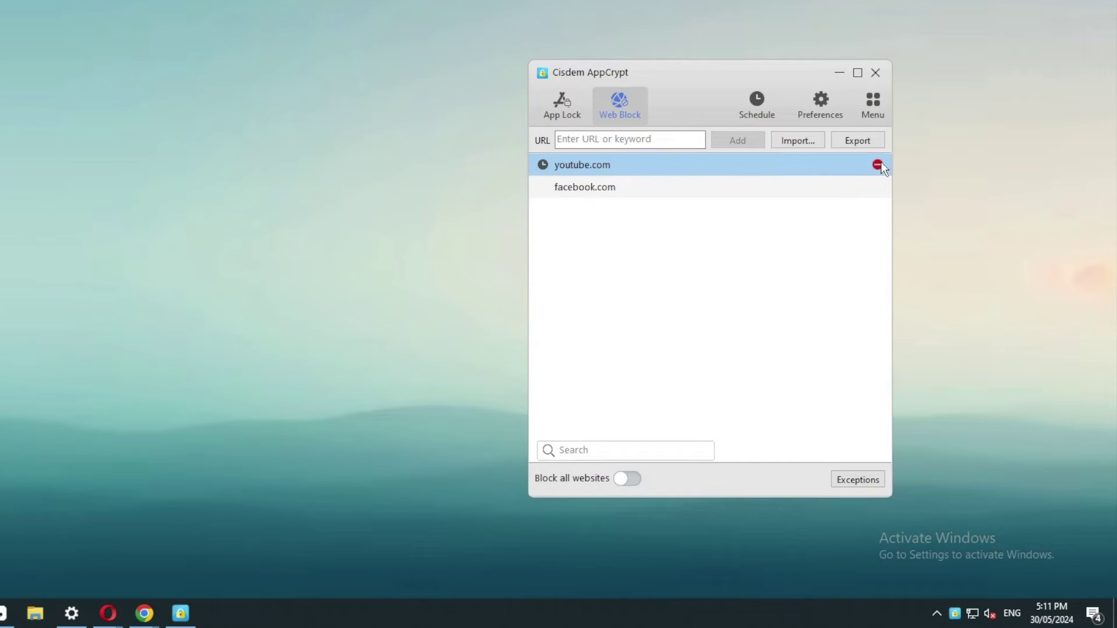
click(875, 74)
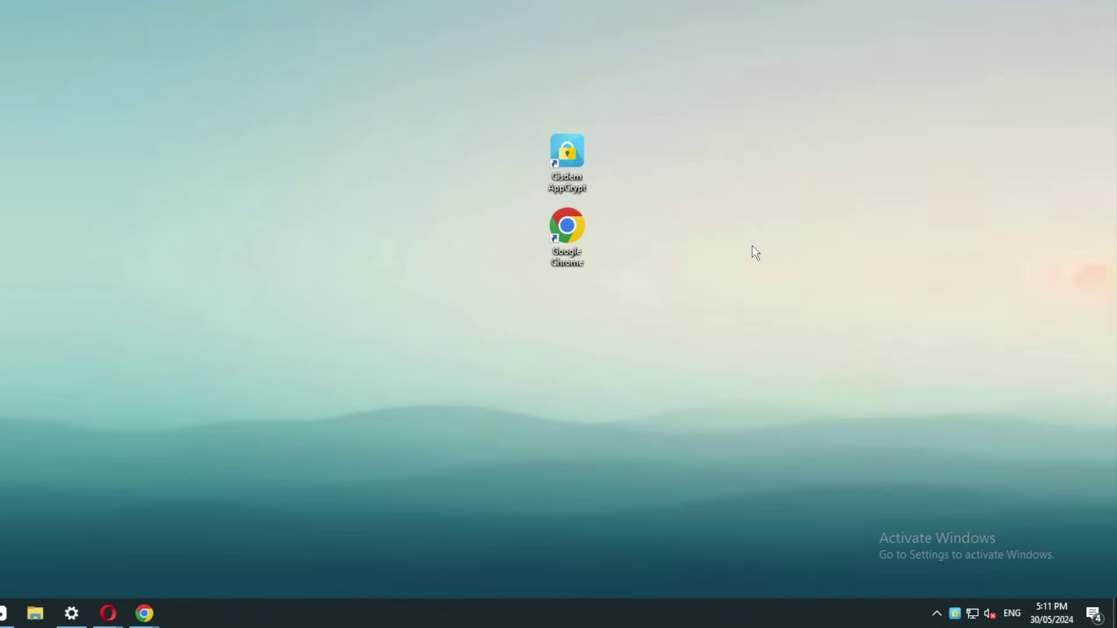
double_click(556, 224)
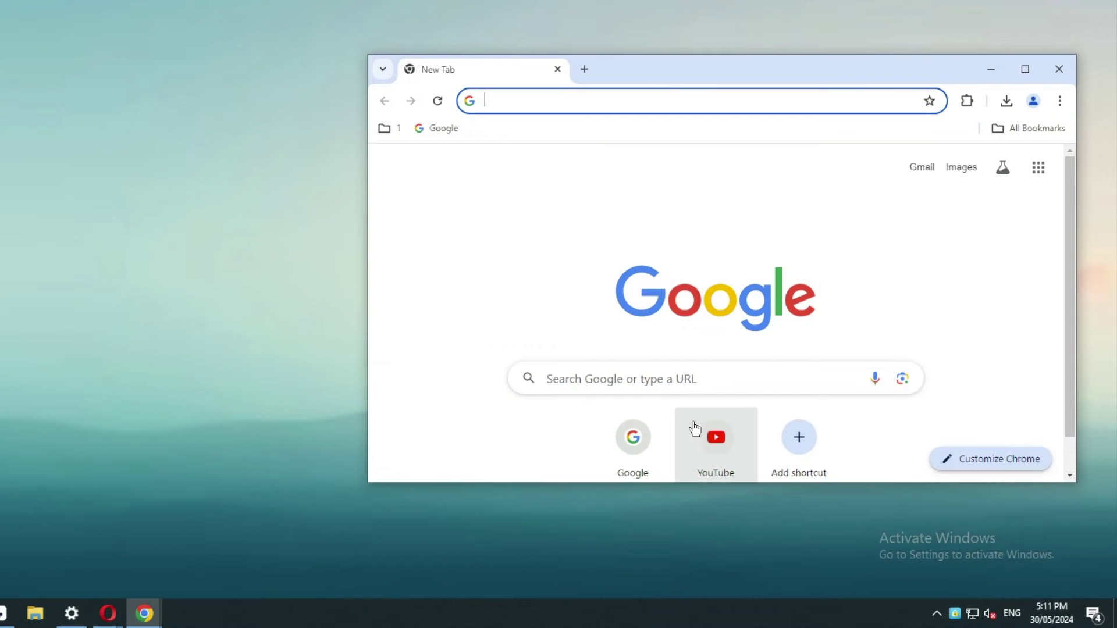
Step: Load YouTube from the New Tab shortcut and in an Incognito window, both opening normally
click(710, 442)
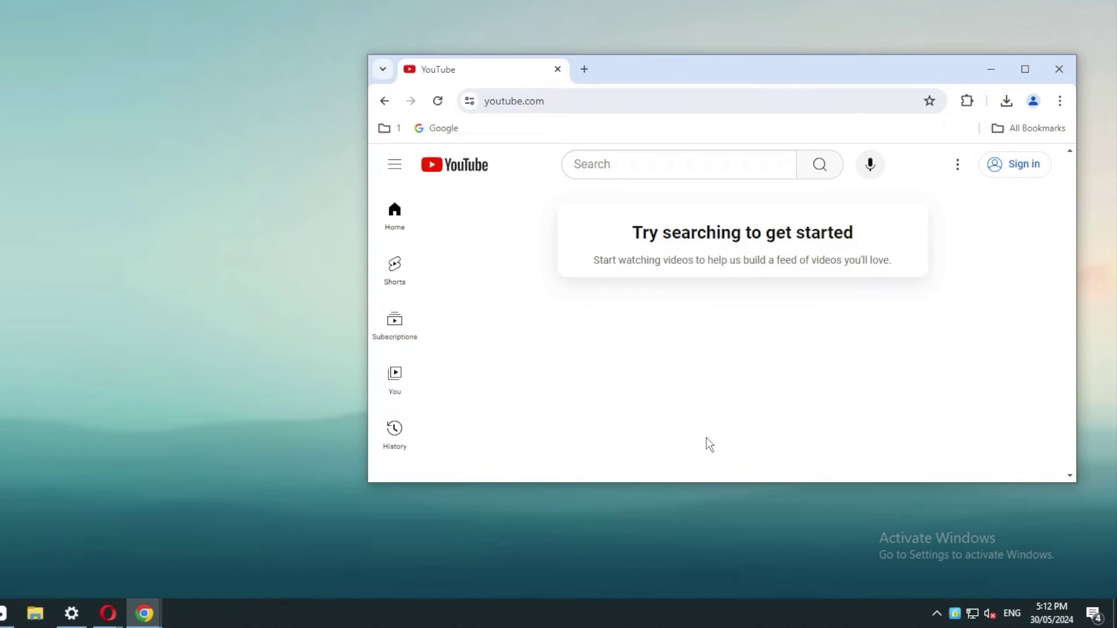
click(983, 71)
right_click(144, 614)
click(149, 500)
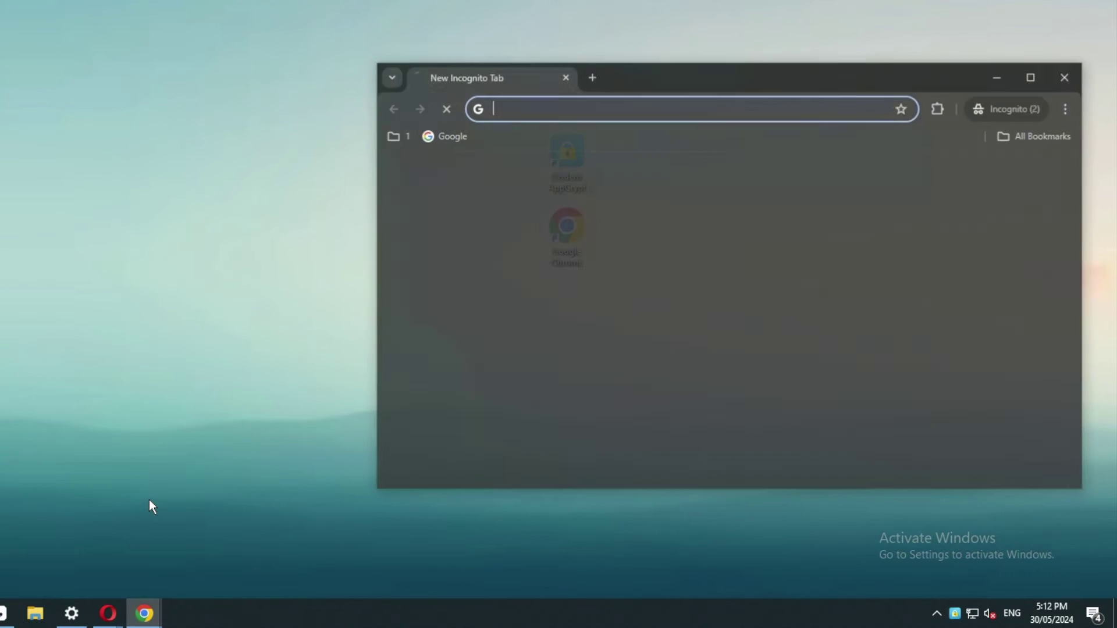
text(you)
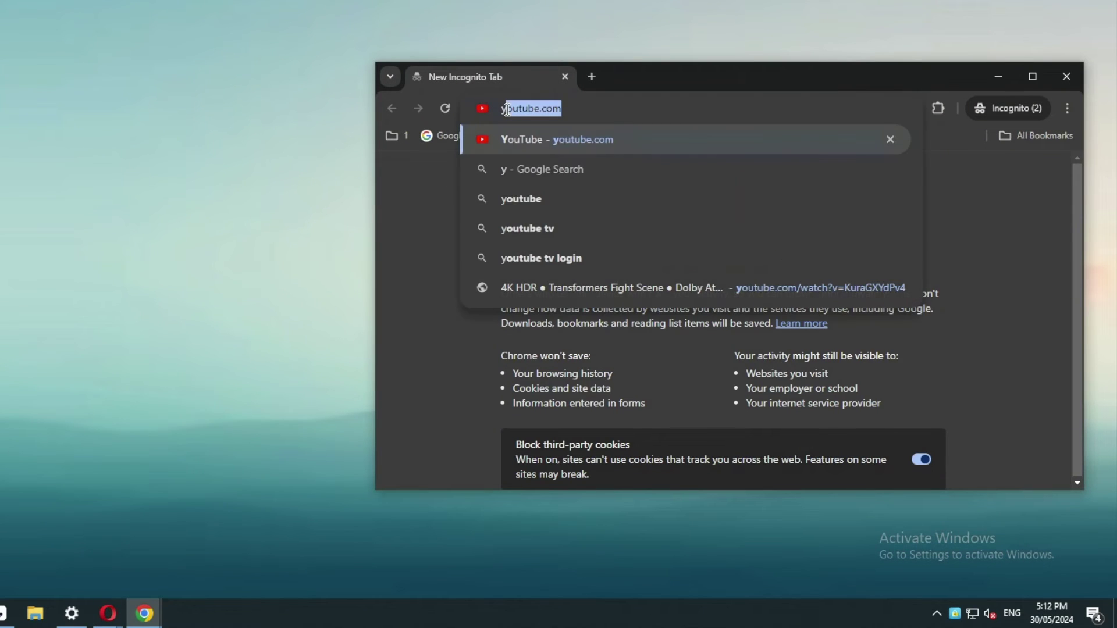
click(521, 134)
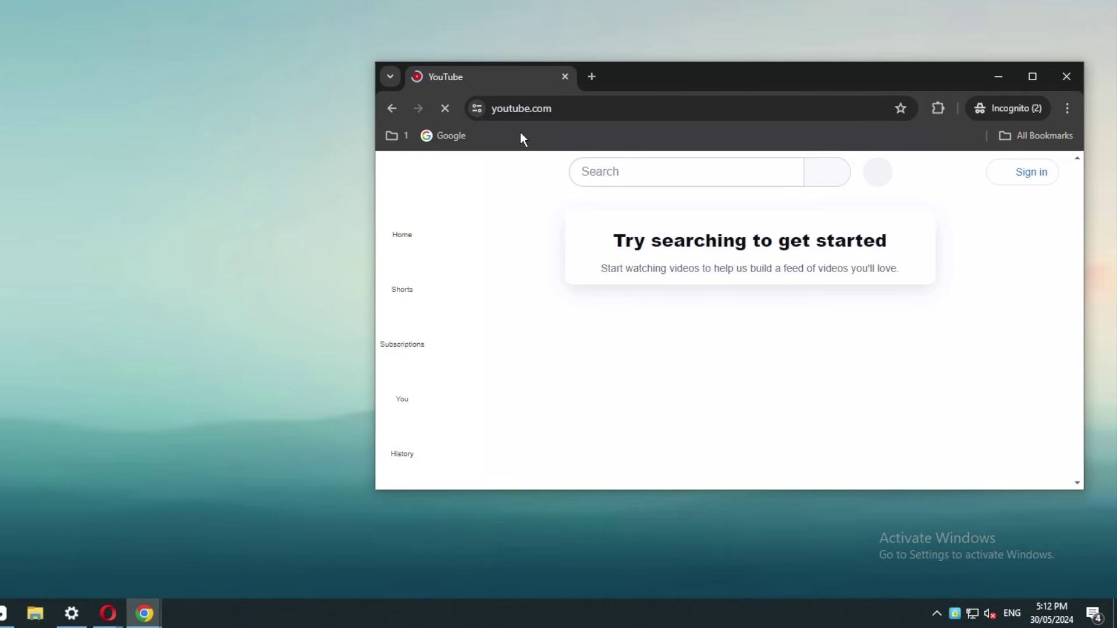
click(999, 81)
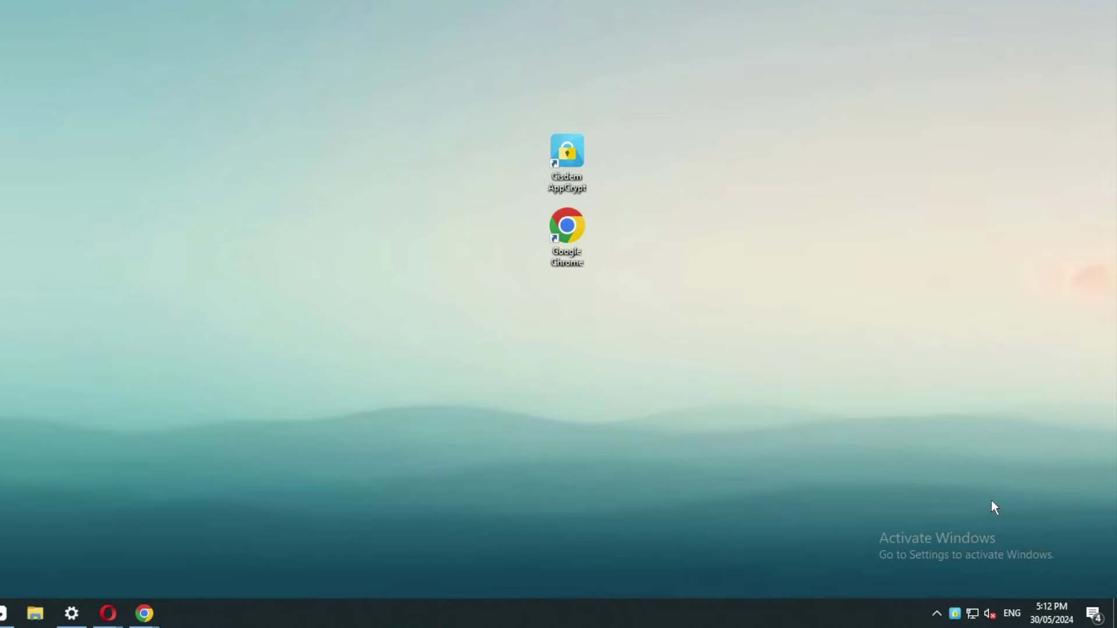
Step: Unlock AppCrypt and import the Social Sites category into the Web Block list
click(955, 613)
text(1)
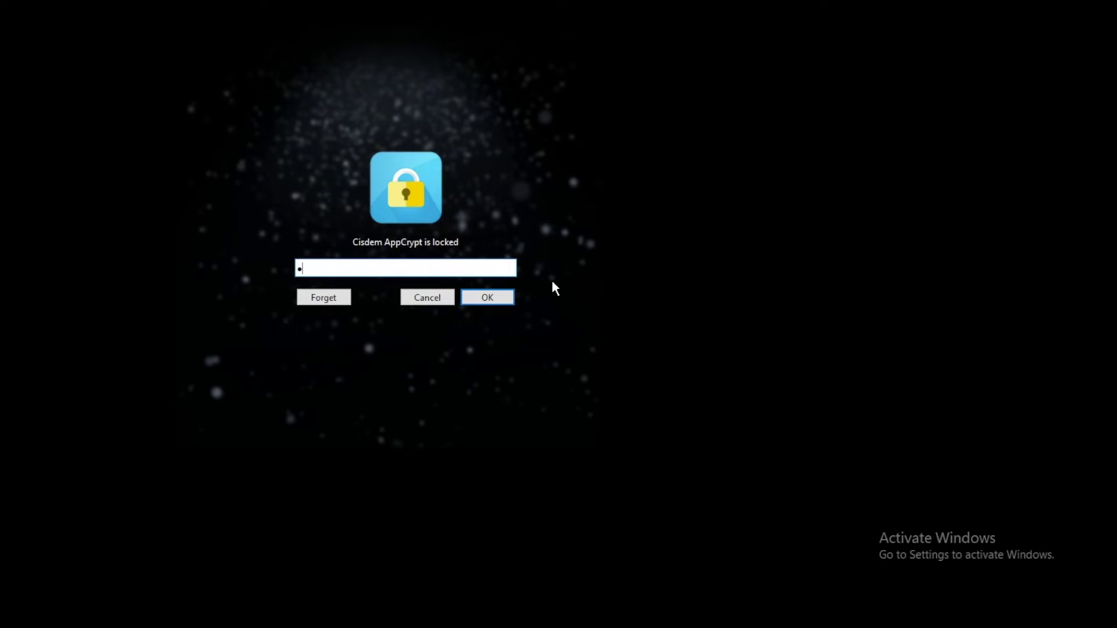
click(494, 297)
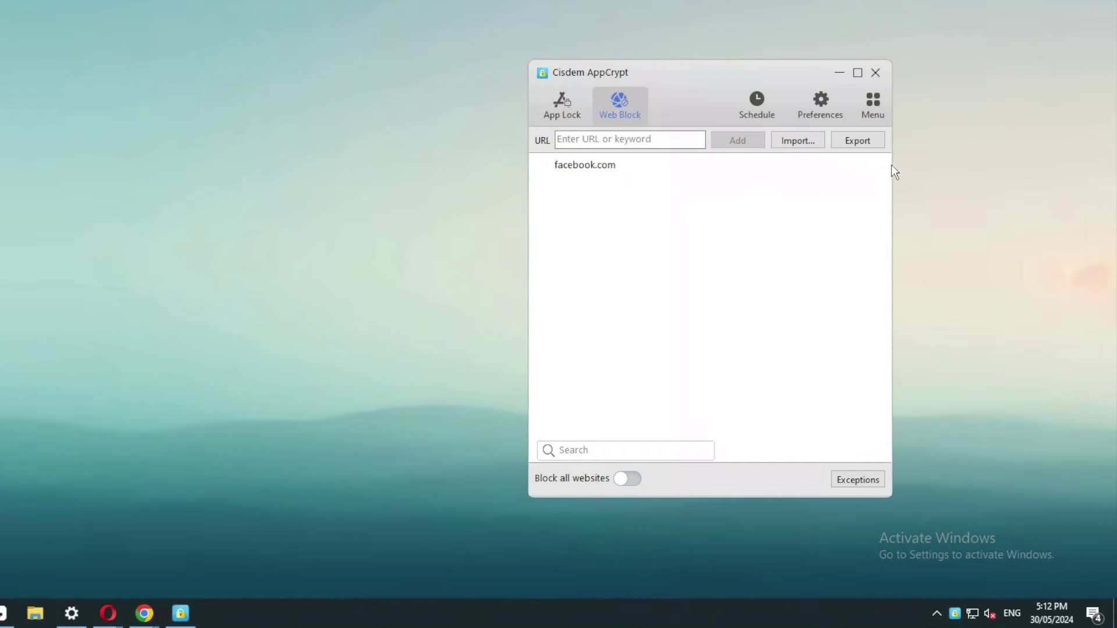
click(800, 141)
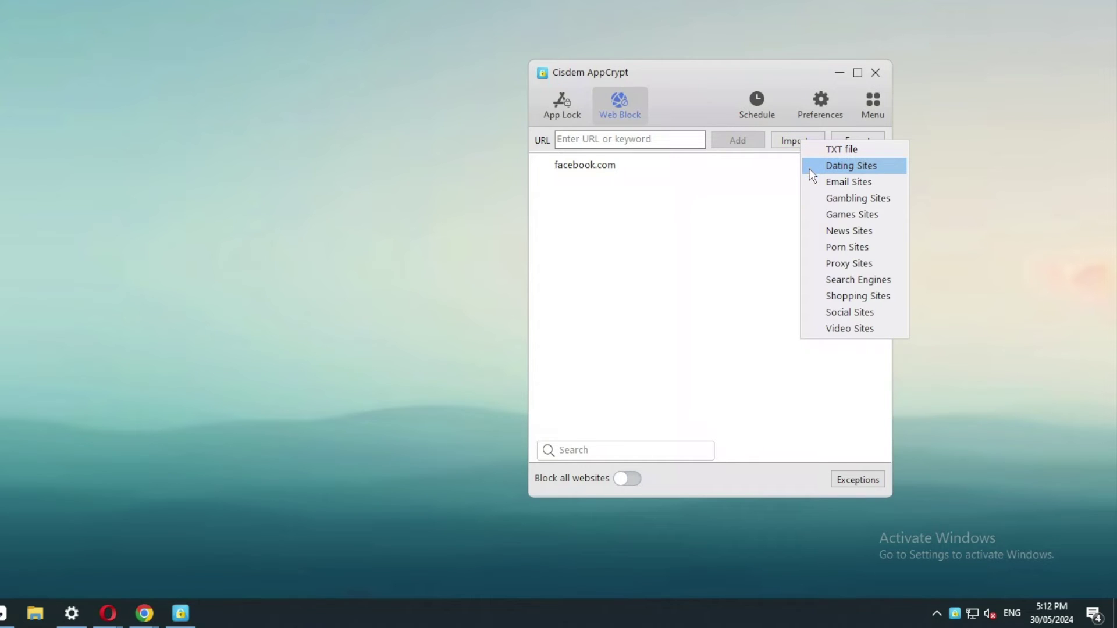
click(821, 312)
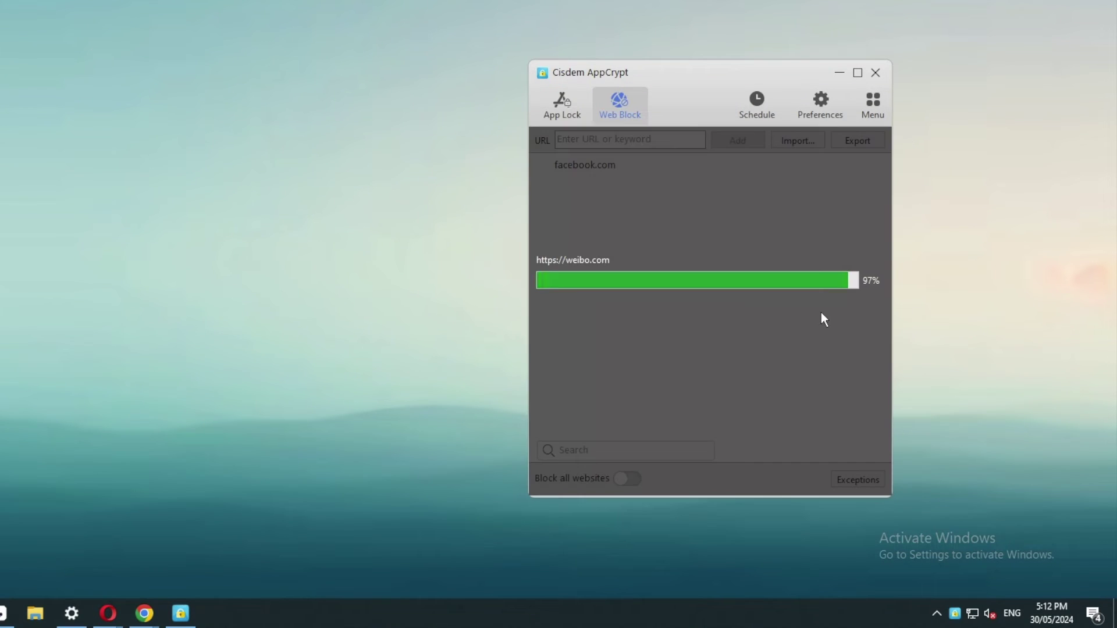
Step: Search the block list for 'ins' to find instagram.com, then clear the search
scroll(822, 313, down, 8)
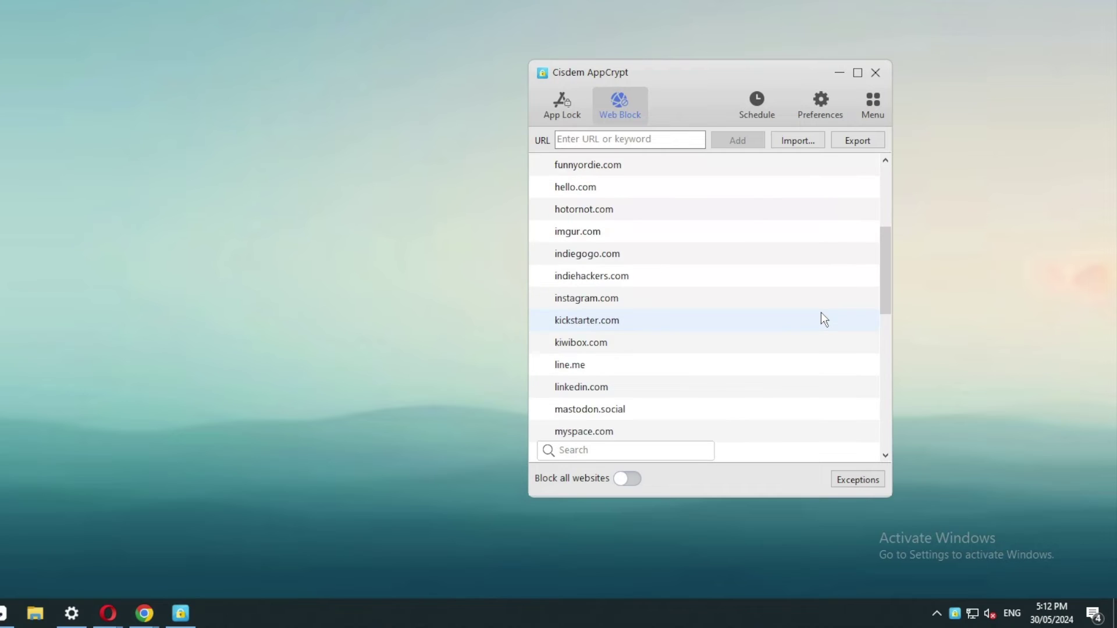
scroll(822, 312, up, 8)
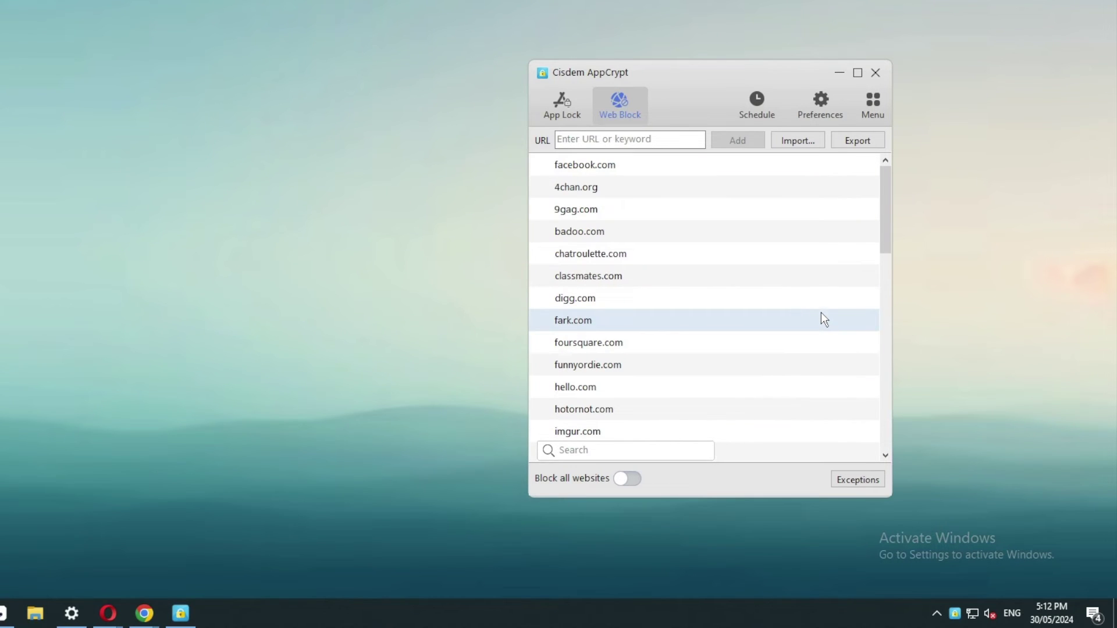
scroll(821, 314, down, 3)
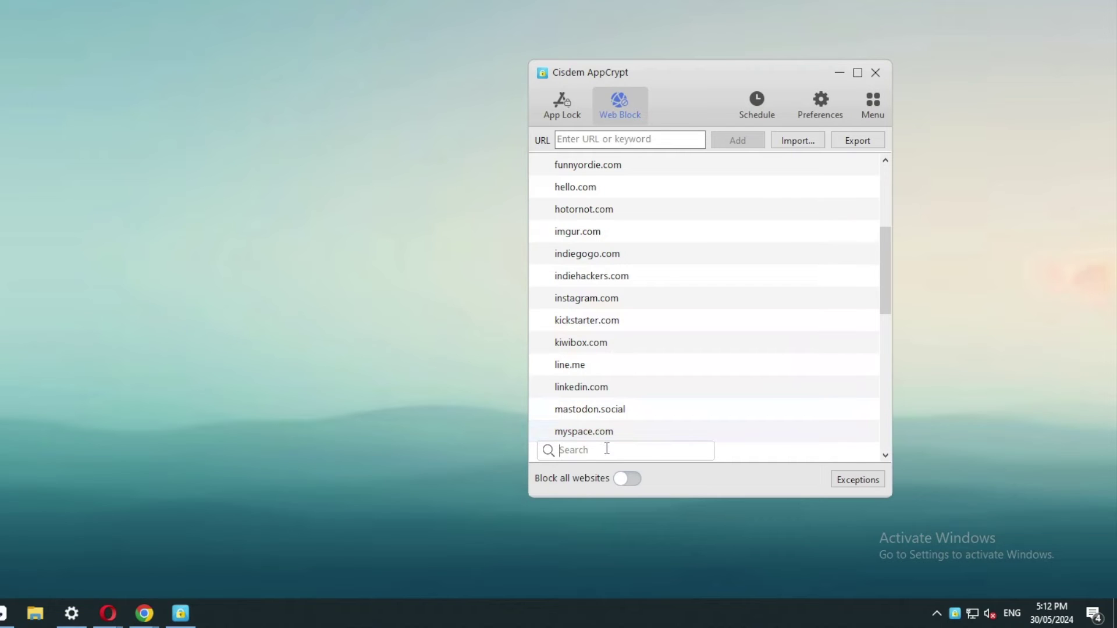
text(i)
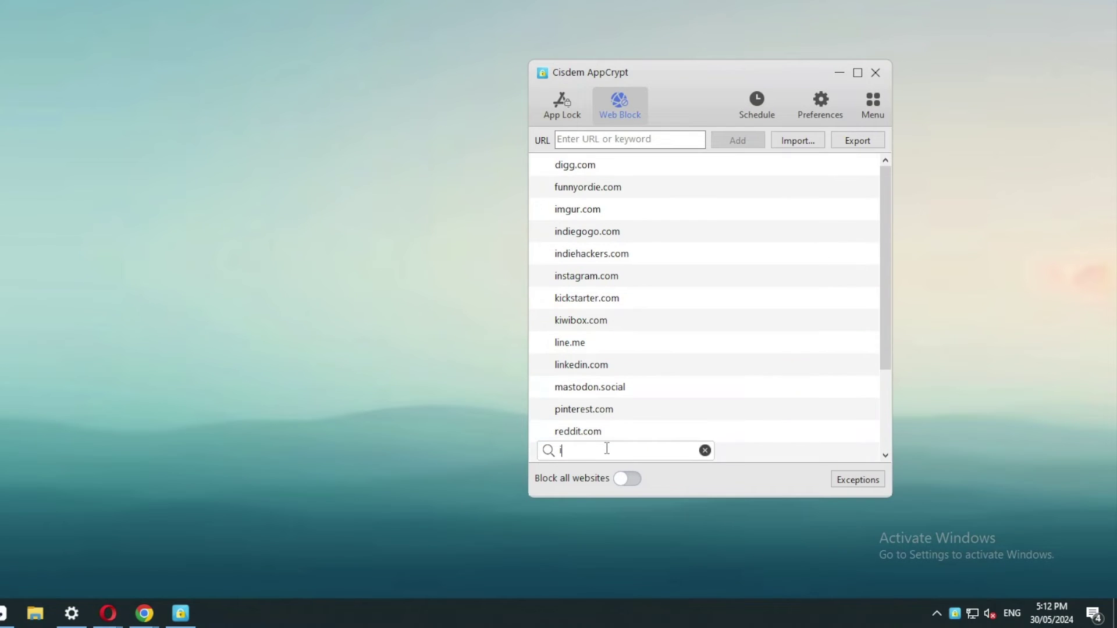
text(ns)
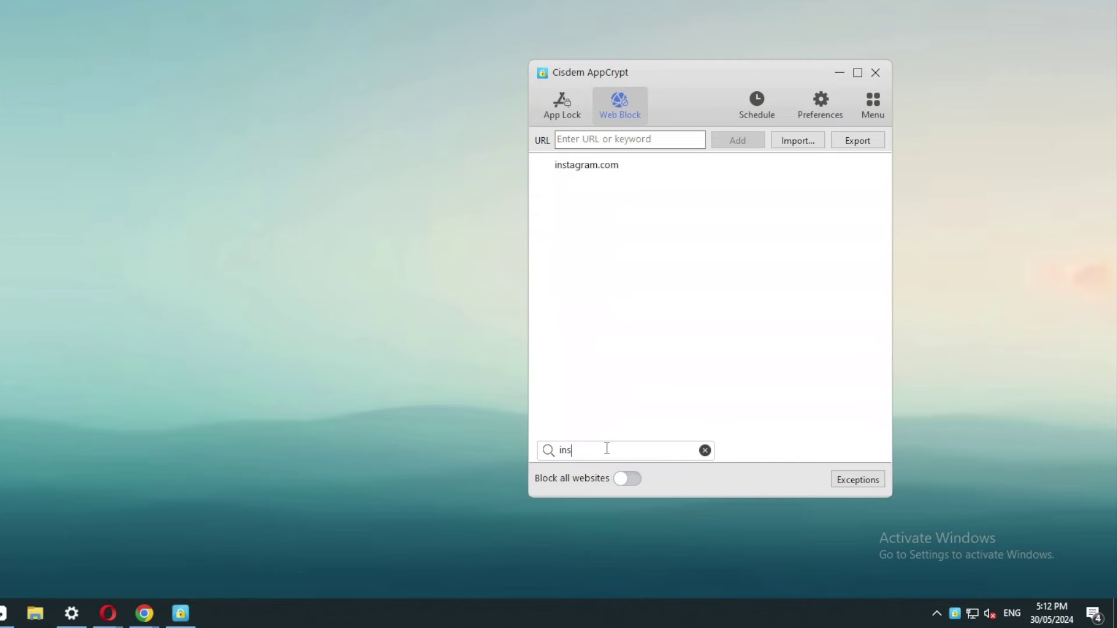
click(705, 450)
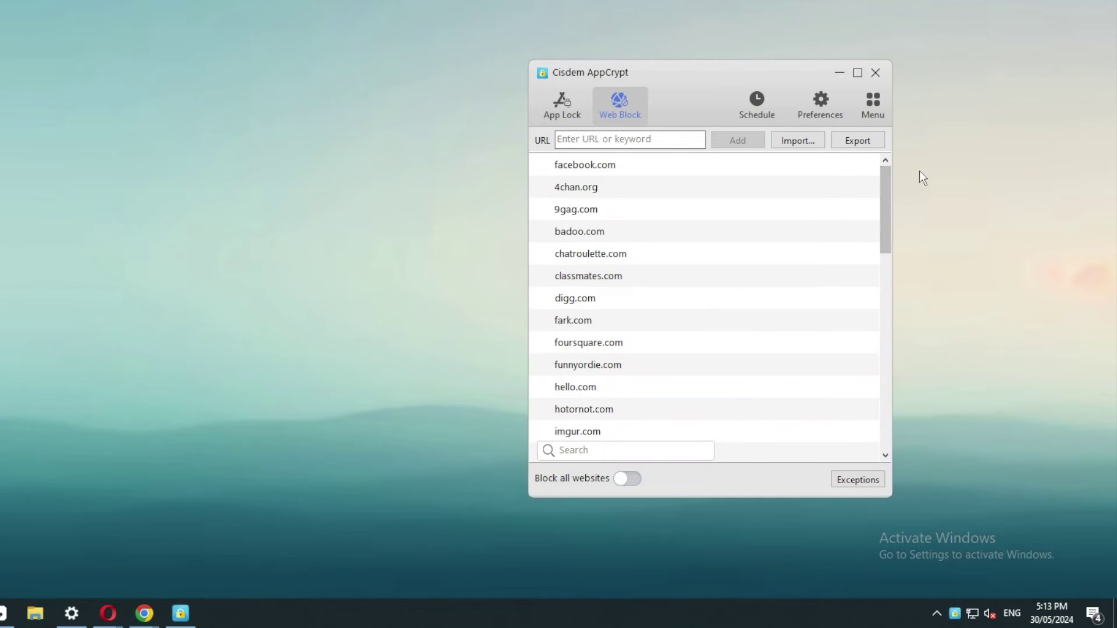
Step: Check the Export and Import options without using them, then add the keyword 'game' to the block list
click(859, 140)
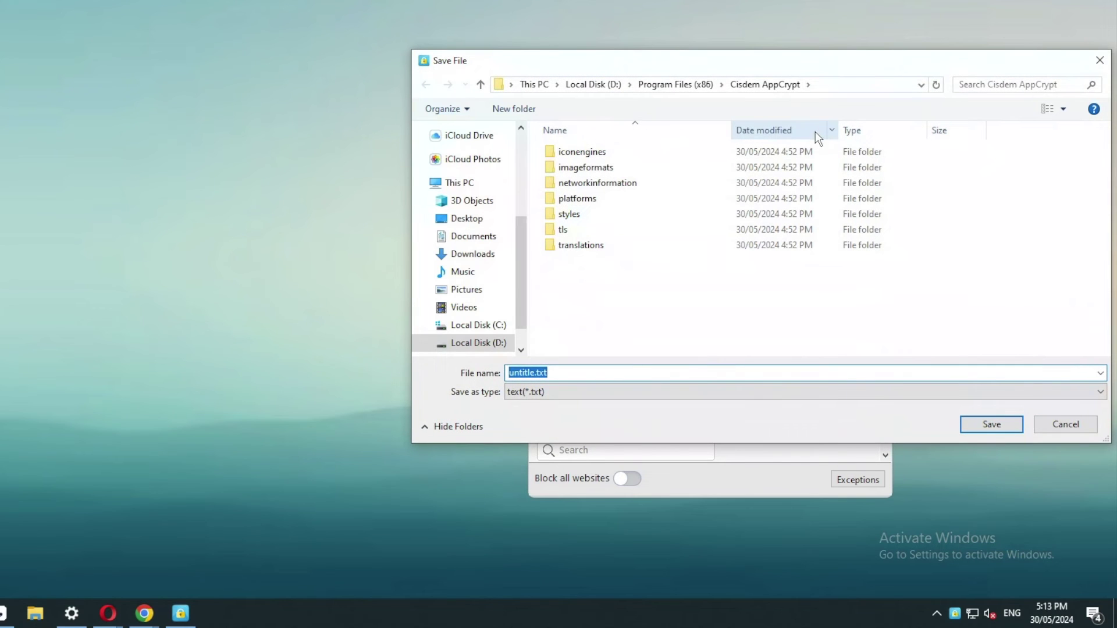
click(1053, 422)
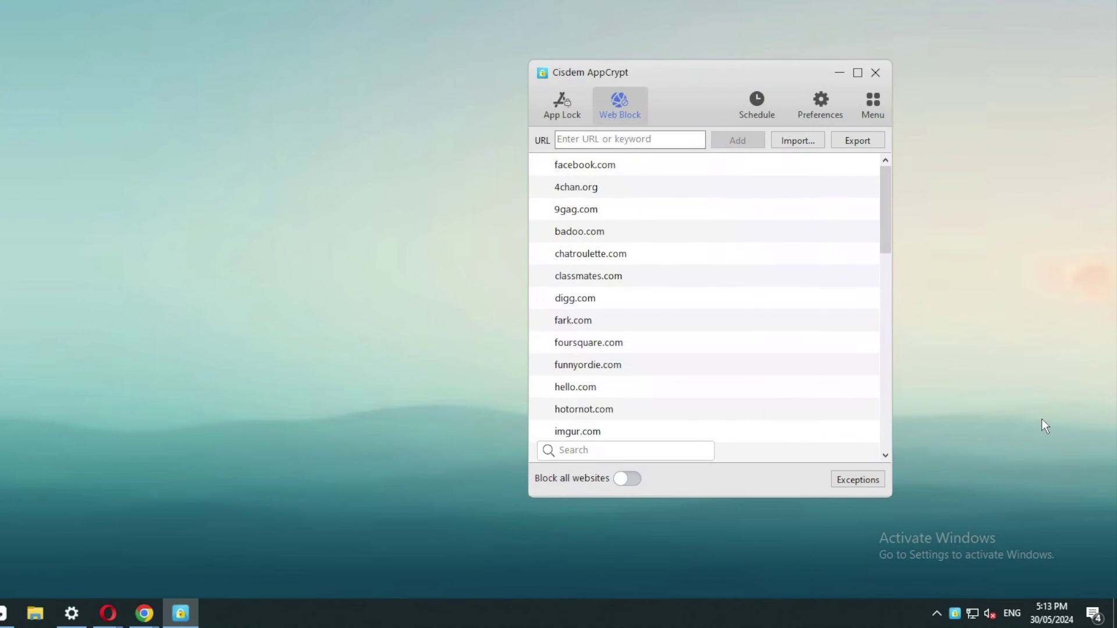
click(789, 141)
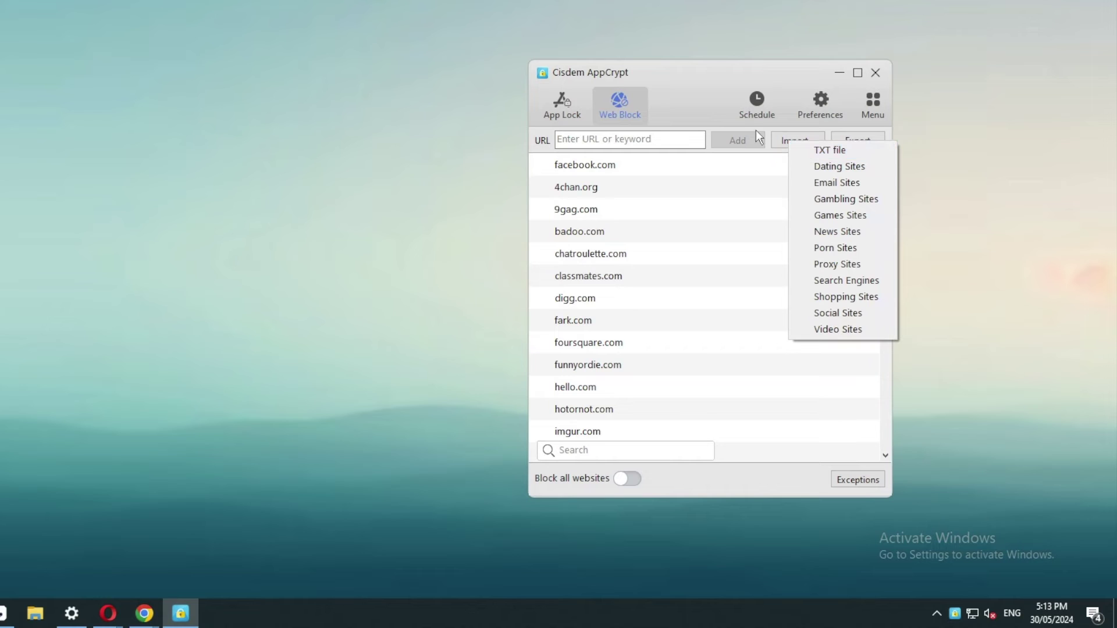
click(716, 102)
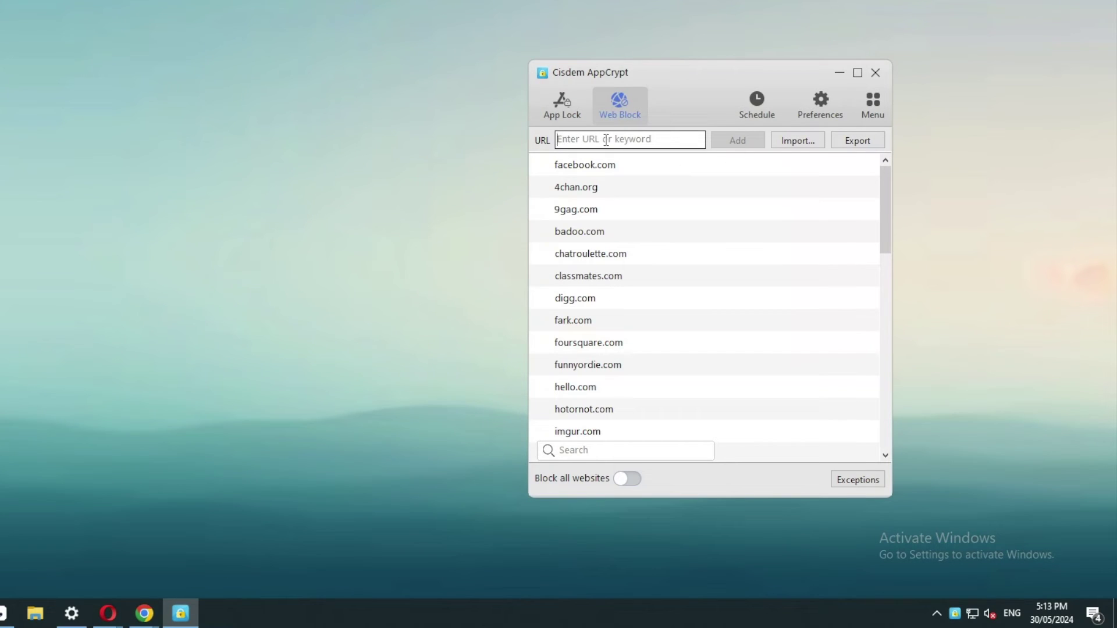
text(game)
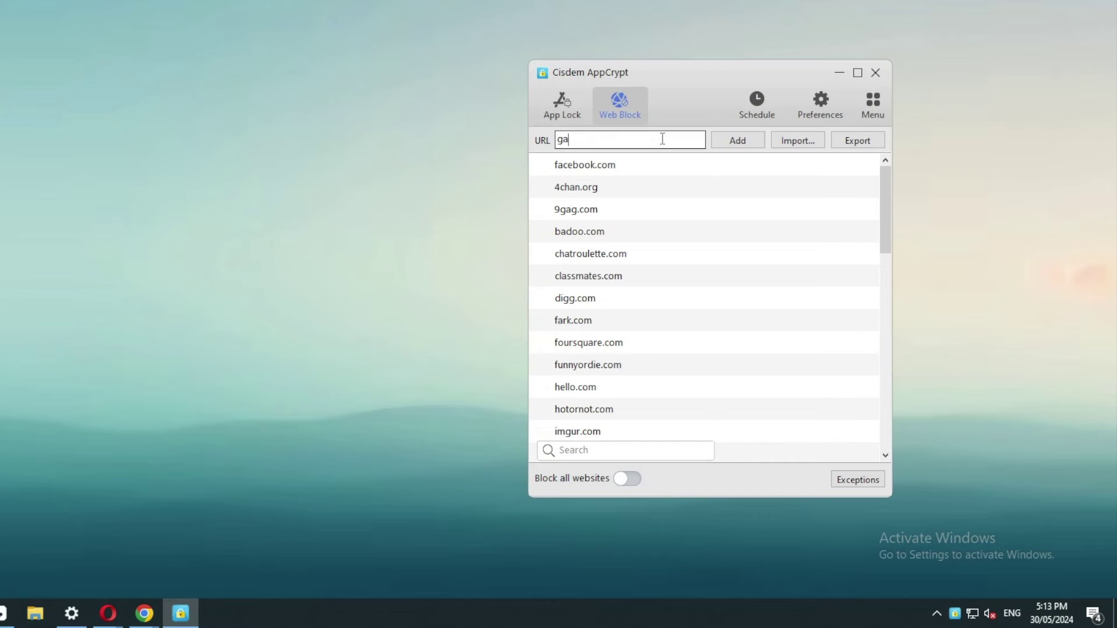
click(739, 141)
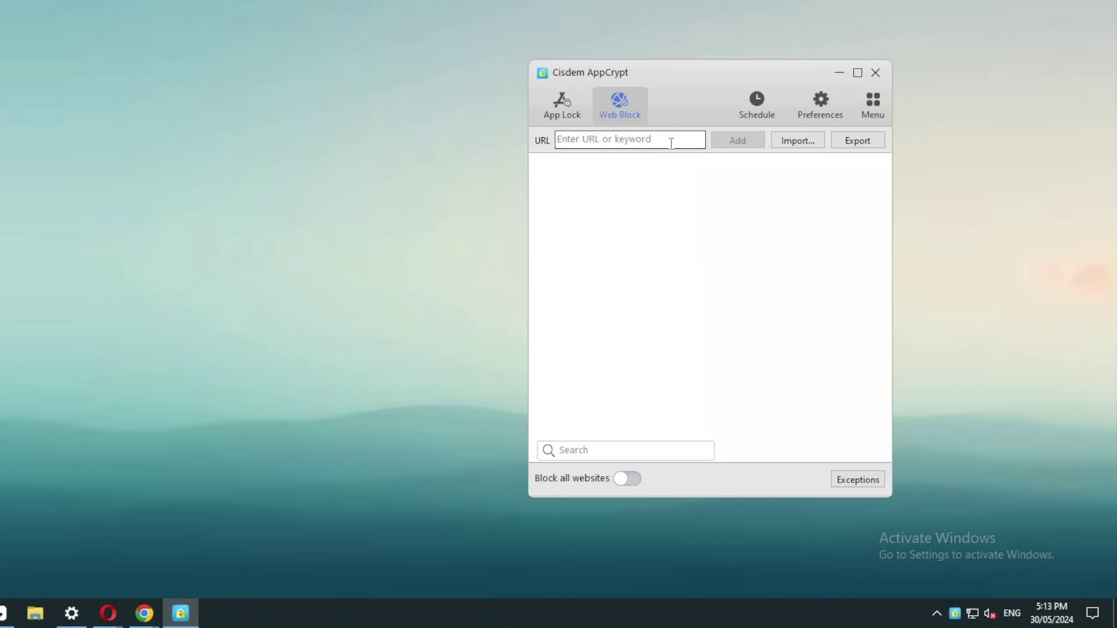
Step: Add youtube.com to the block list and open its schedule, showing 00:00 - 23:59, Every Day
text(y)
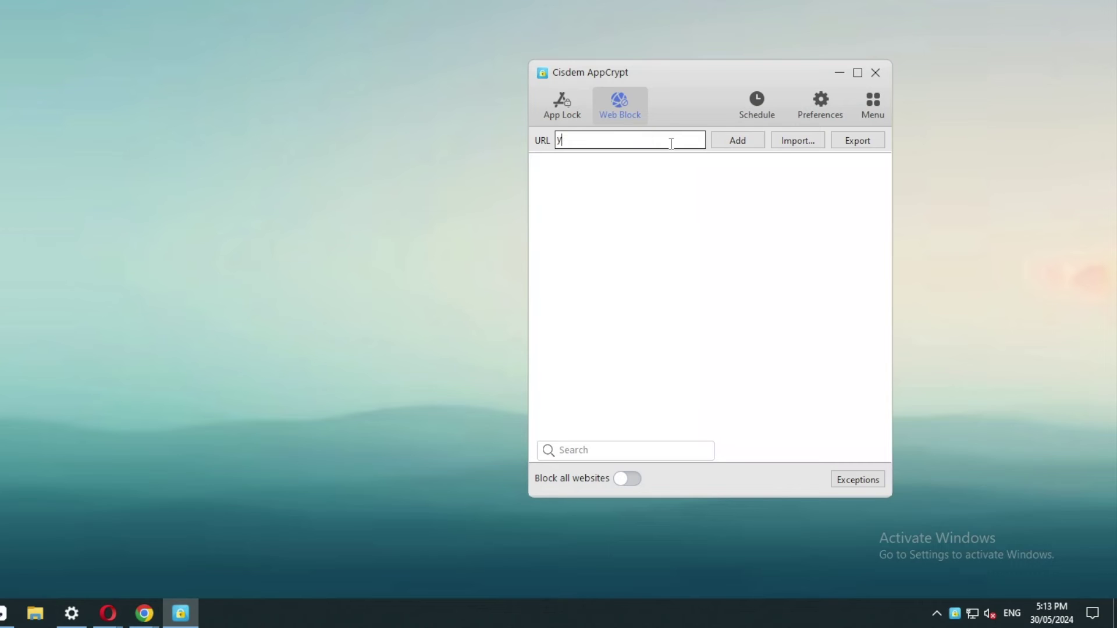
text(outube.com)
click(731, 142)
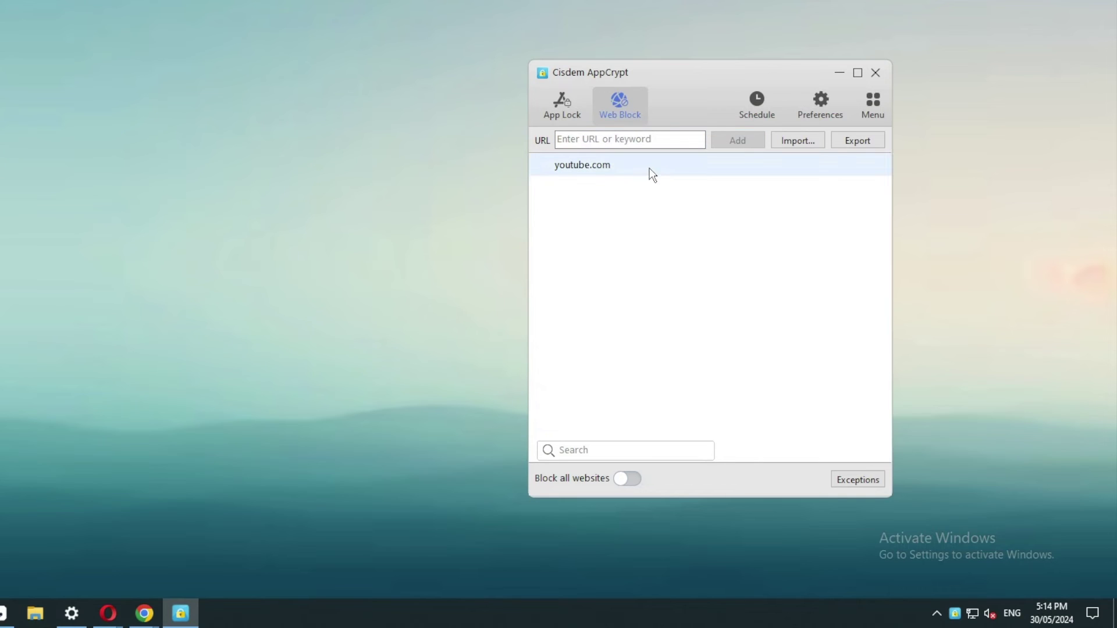
click(590, 165)
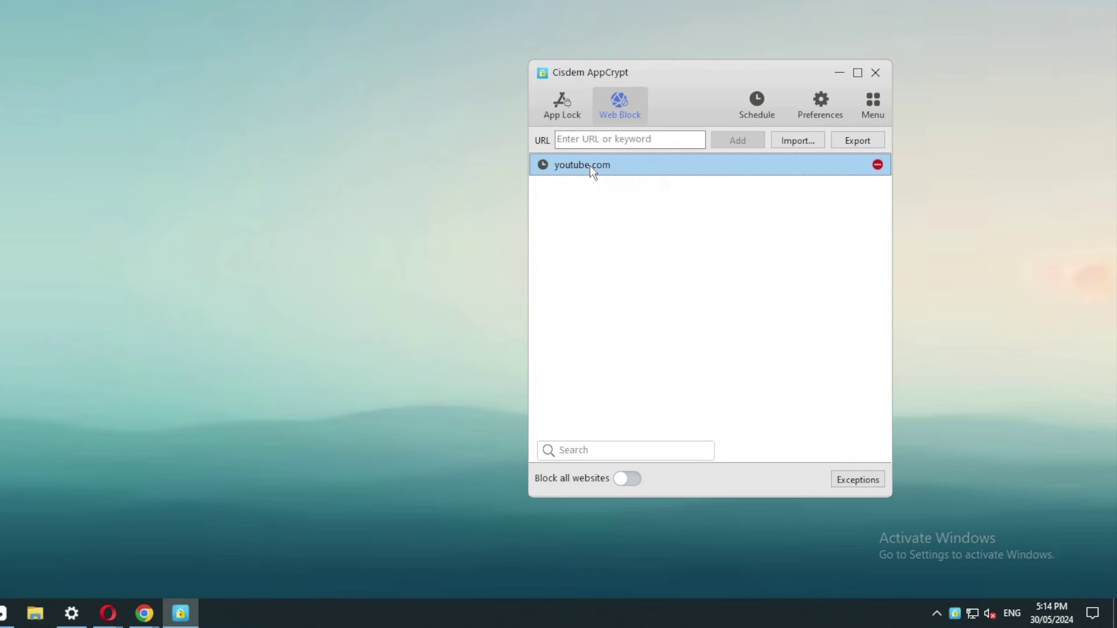
click(542, 166)
drag(493, 60, 802, 136)
click(634, 164)
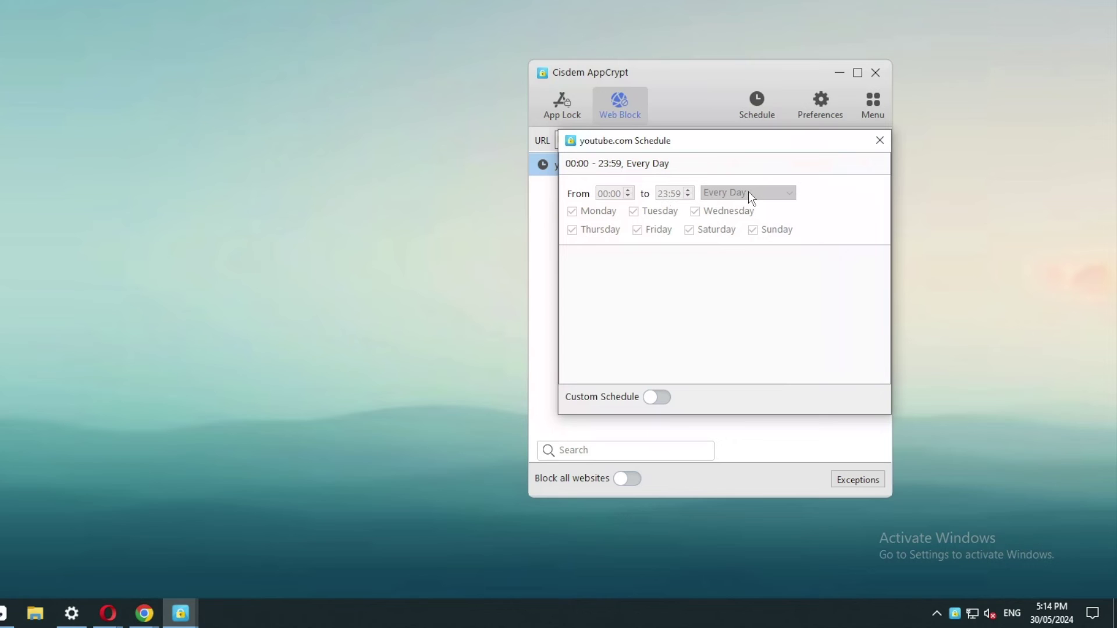
Step: Turn on Custom Schedule for youtube.com and add a 09:00–17:00 Working Day entry
click(664, 399)
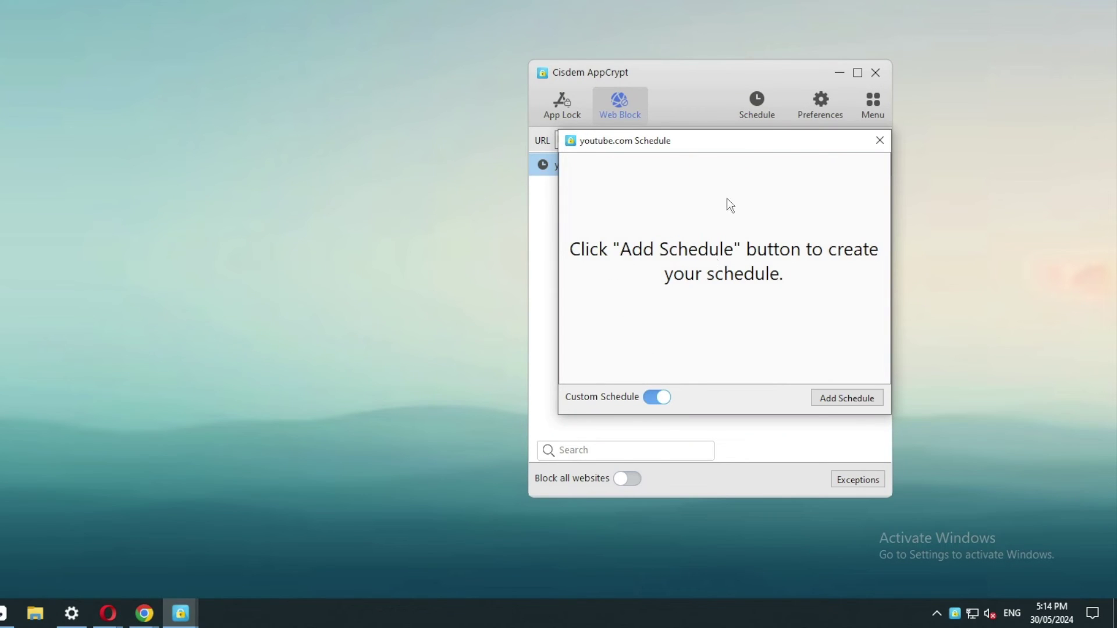
click(826, 404)
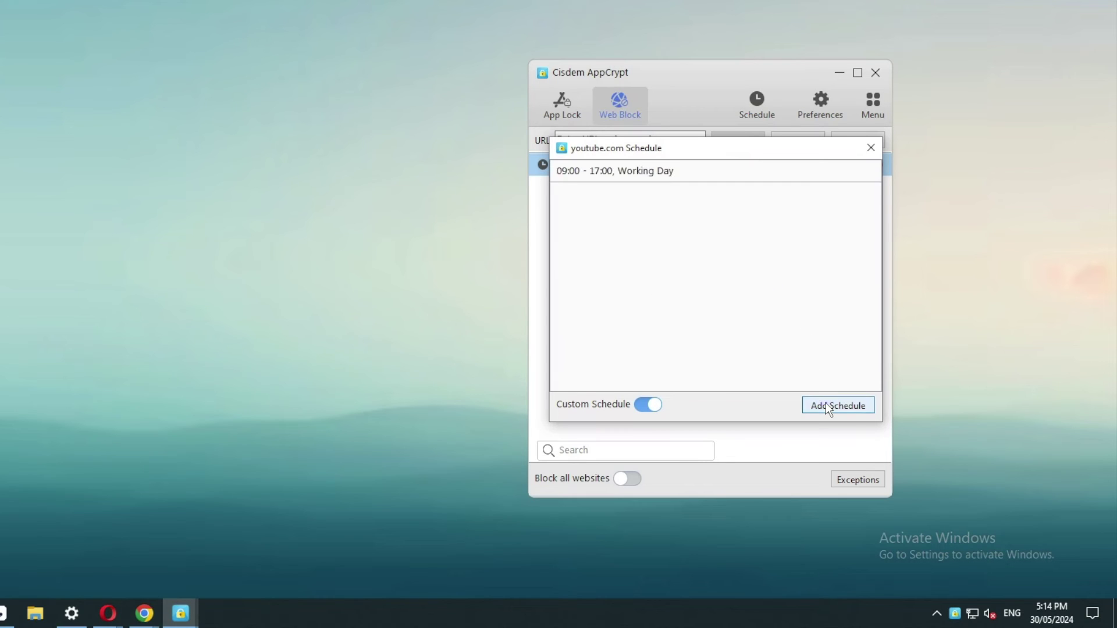
click(601, 171)
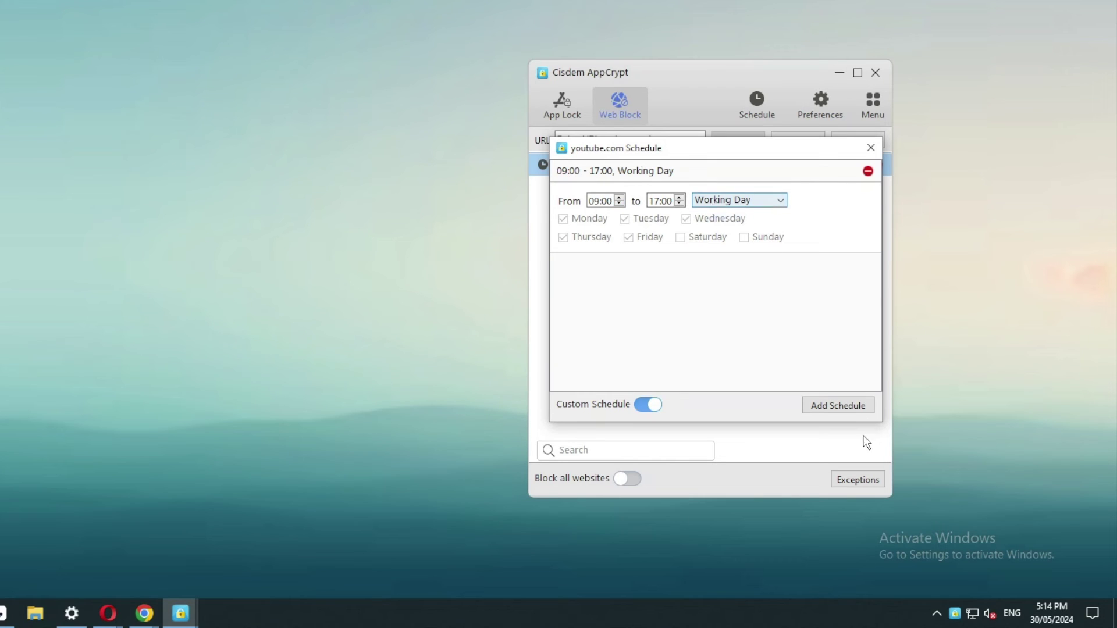
Step: Add a second entry set to 08:00–23:00 Weekend and delete the Working Day entry
click(851, 407)
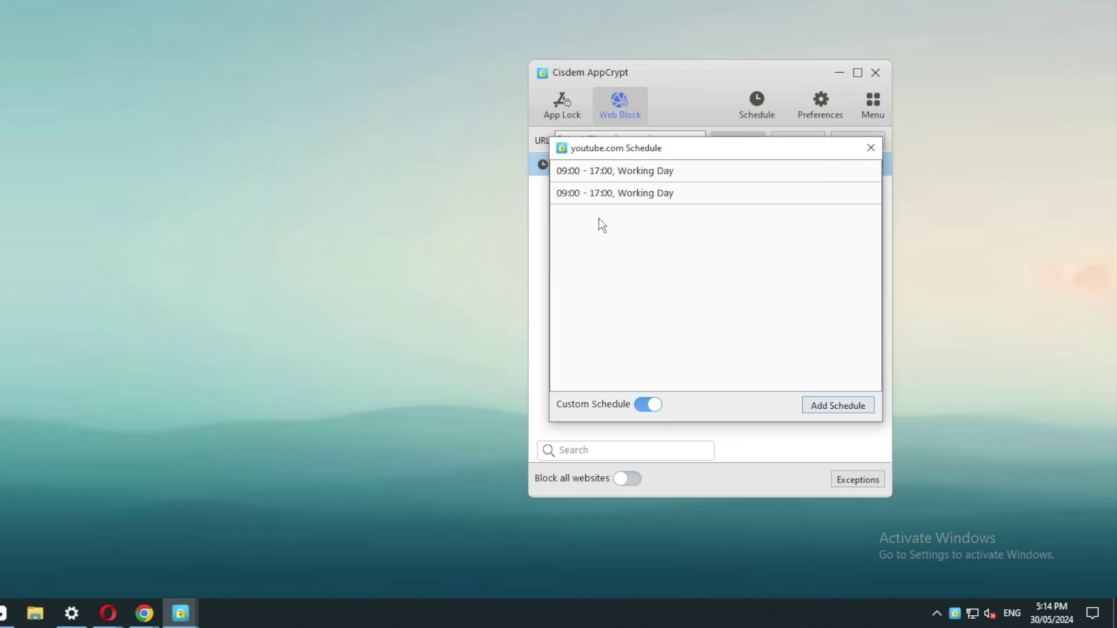
click(597, 193)
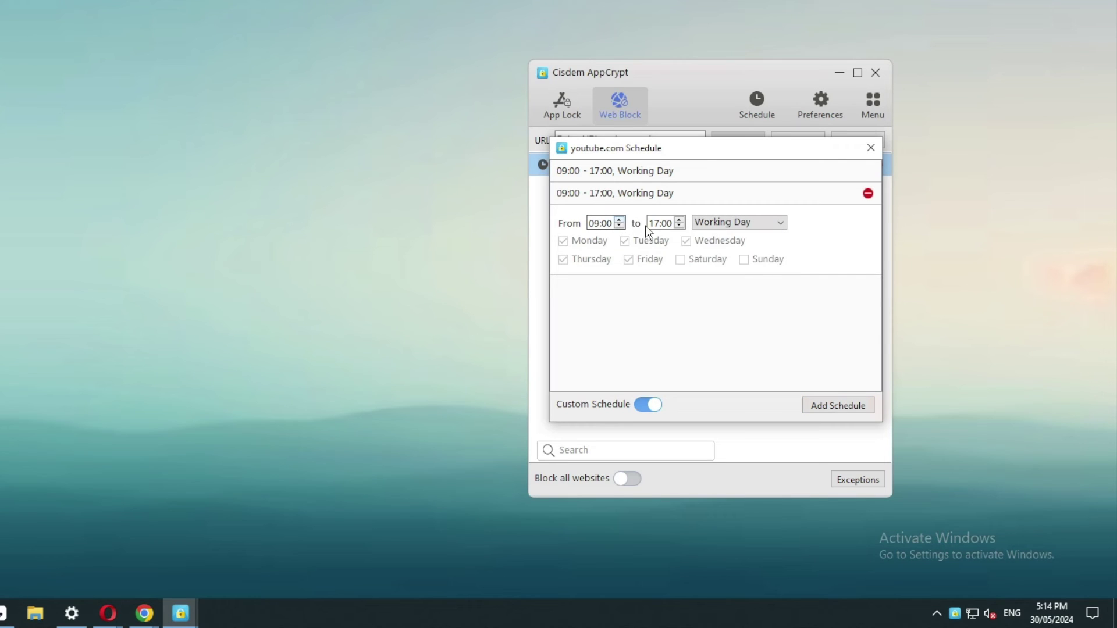
click(679, 226)
click(679, 220)
click(679, 220)
click(679, 220)
click(679, 220)
click(679, 220)
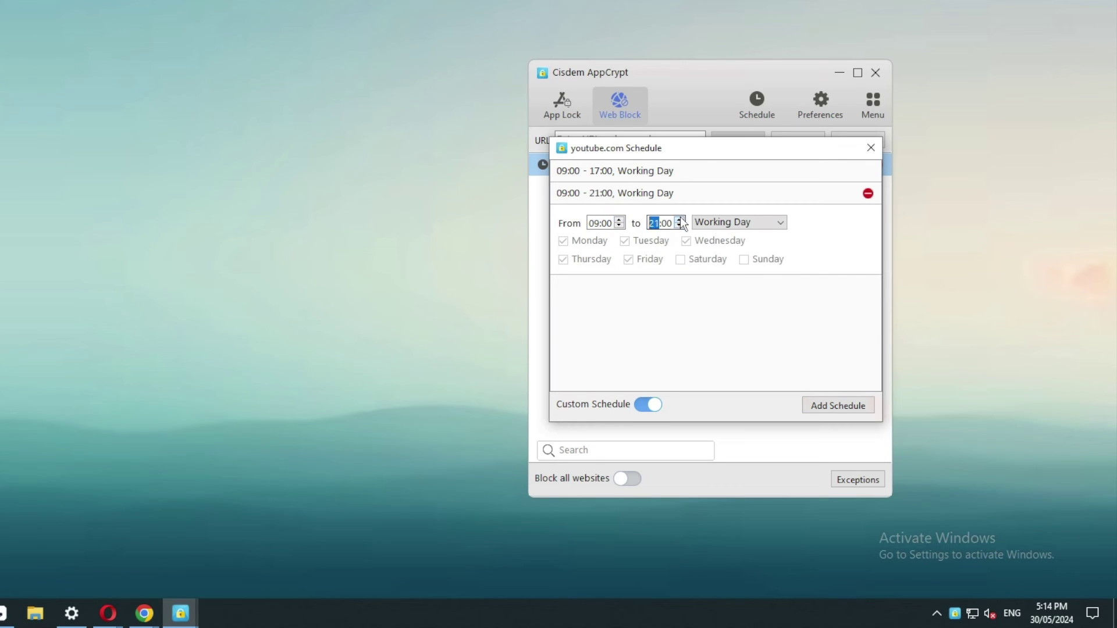
click(619, 220)
key(Down)
click(730, 223)
click(729, 245)
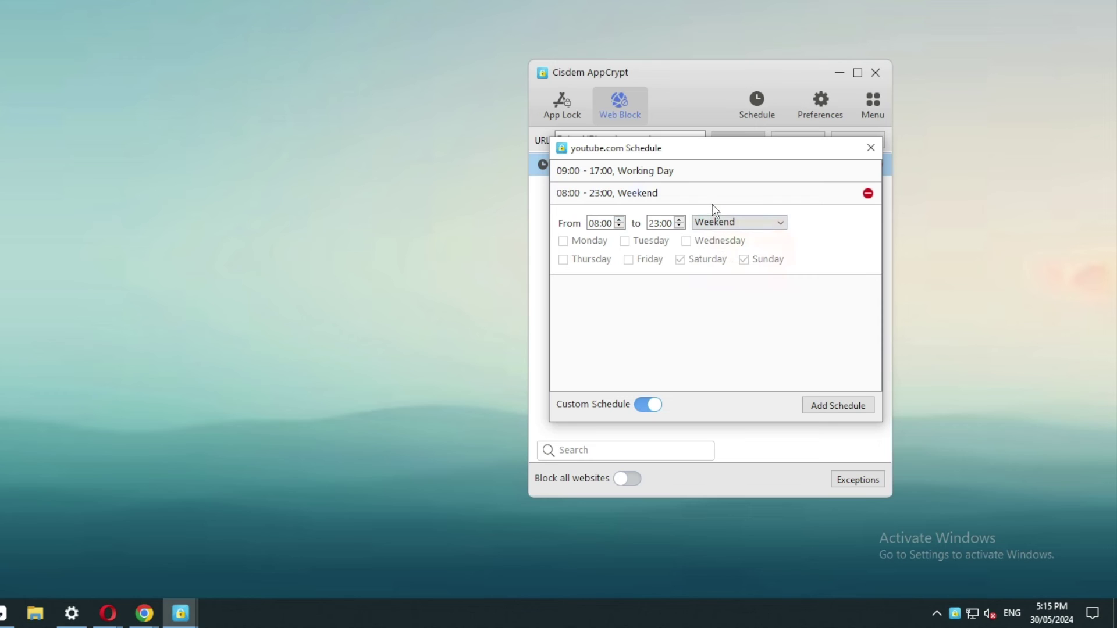
click(700, 176)
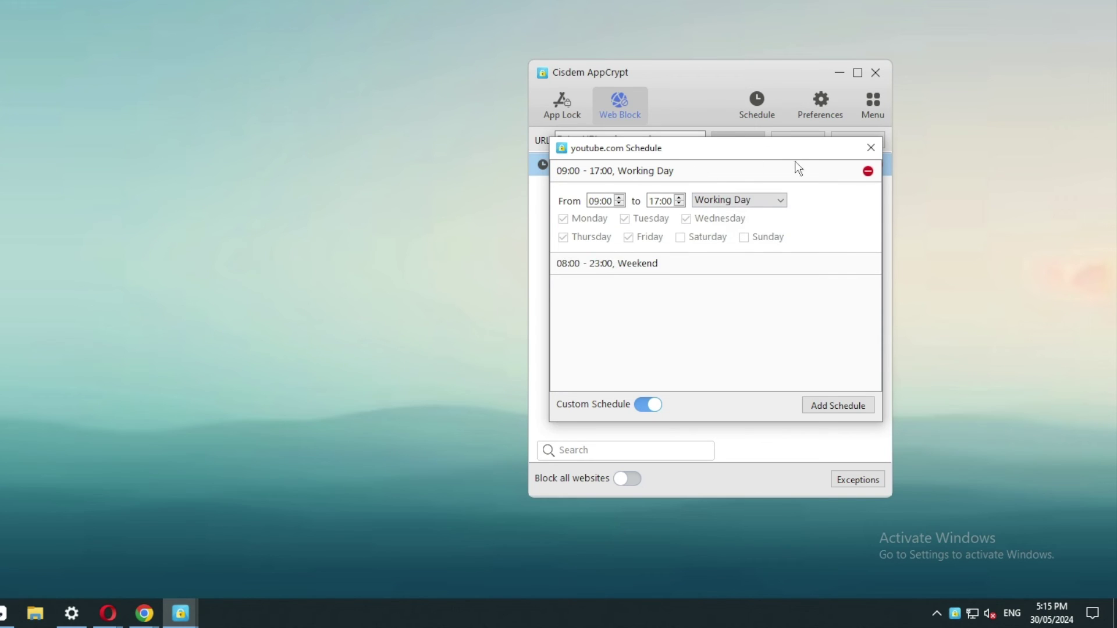
click(868, 172)
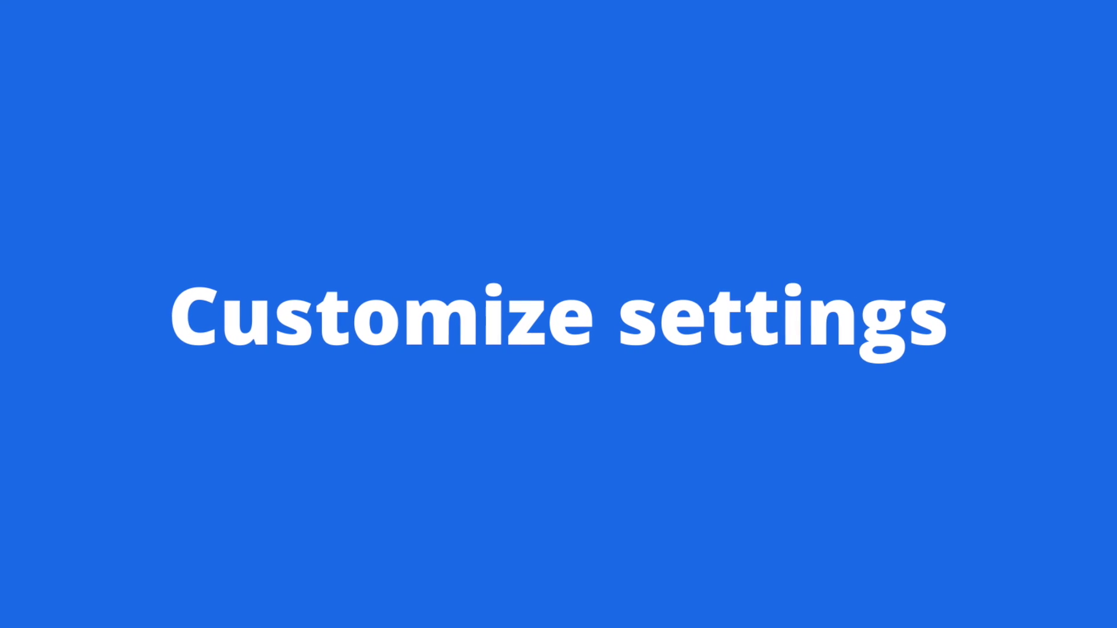
Step: In Preferences, enable Disable TaskMgr, auto-lock on app deactivation, and browser lock when its extension is disabled
click(814, 104)
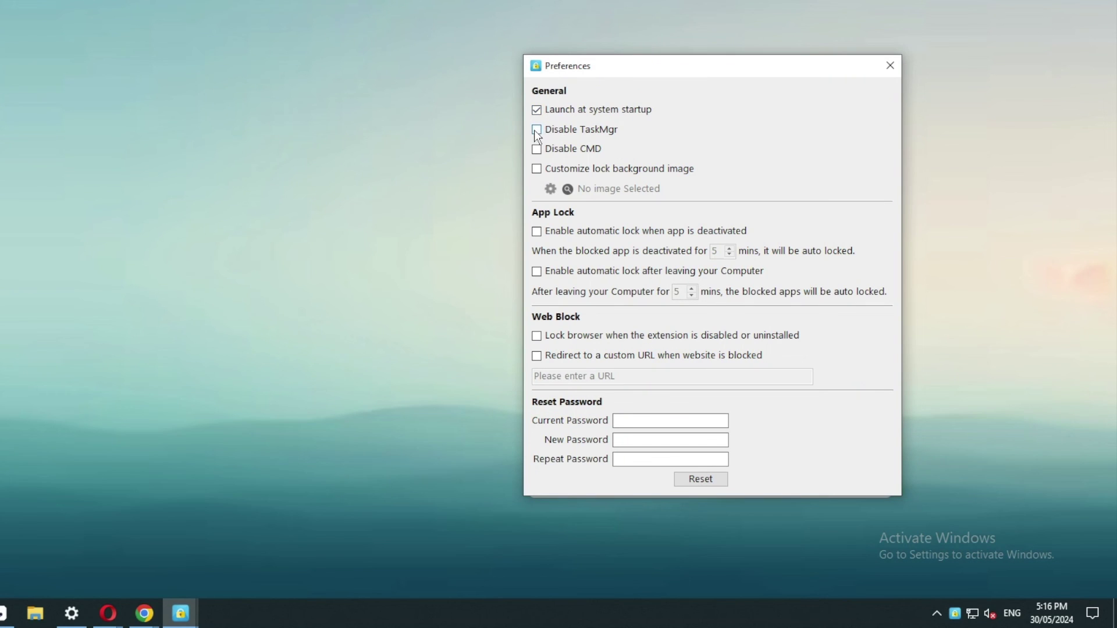
click(534, 130)
click(537, 232)
click(537, 337)
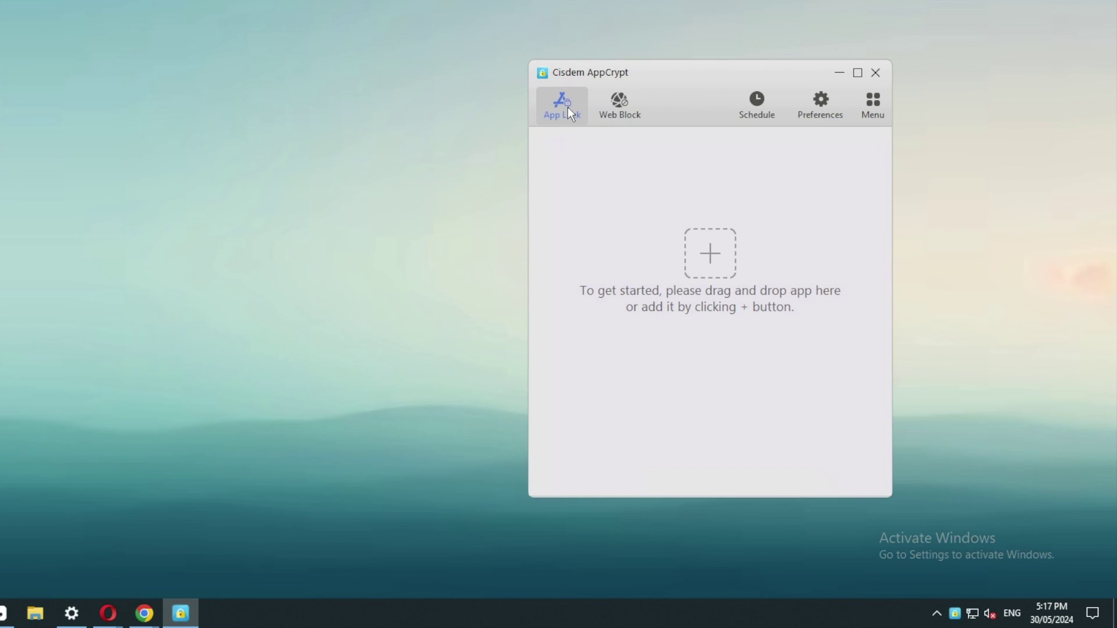
Step: Close the AppCrypt main window and quit the app from its tray icon
click(877, 74)
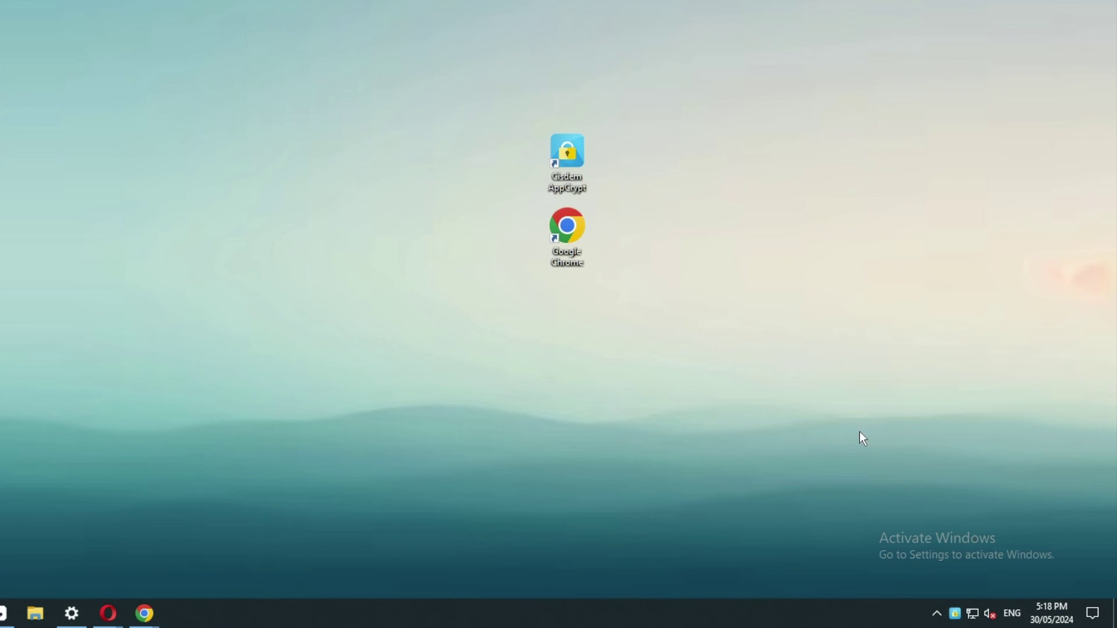
right_click(955, 614)
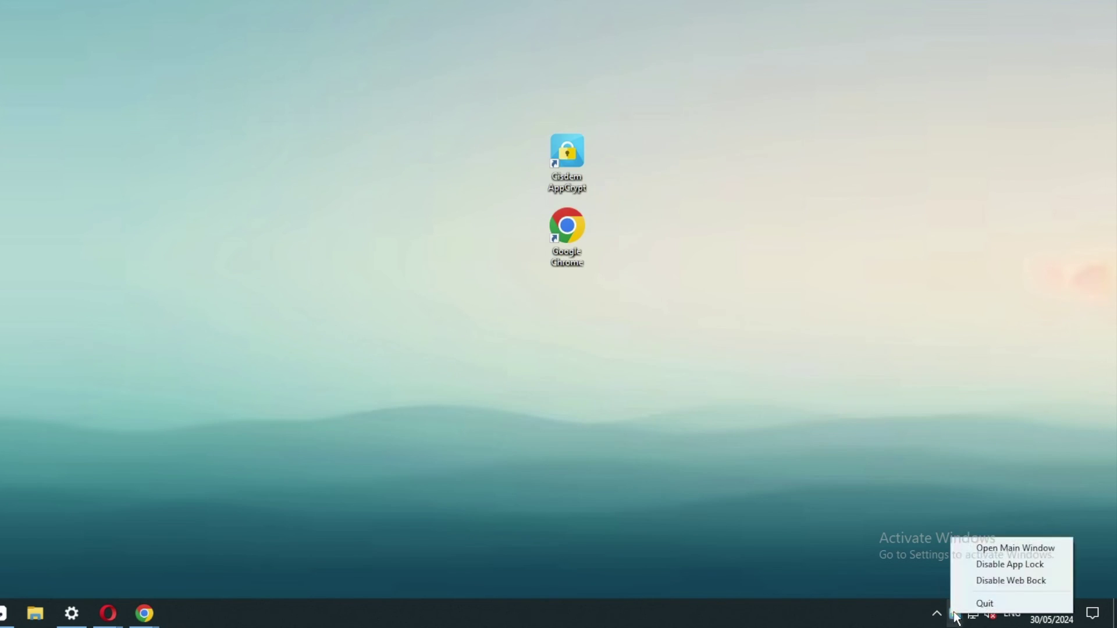
click(961, 604)
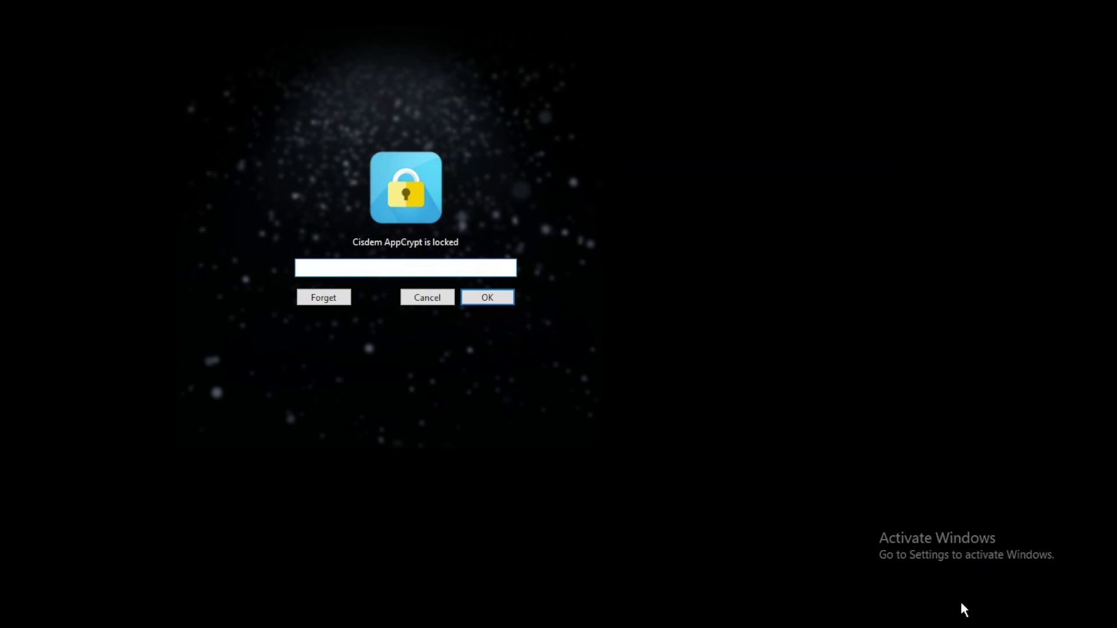